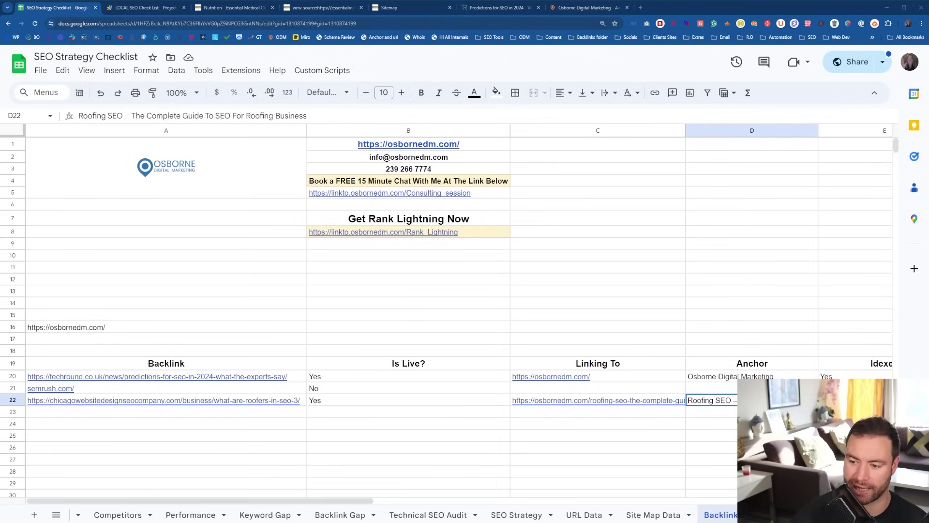
Clear the earlier backlink check results in cells B20:E23, keeping the backlink URLs in column A.
{"action": "scroll", "coordinate": [455, 314], "scroll_direction": "down", "scroll_amount": 3}
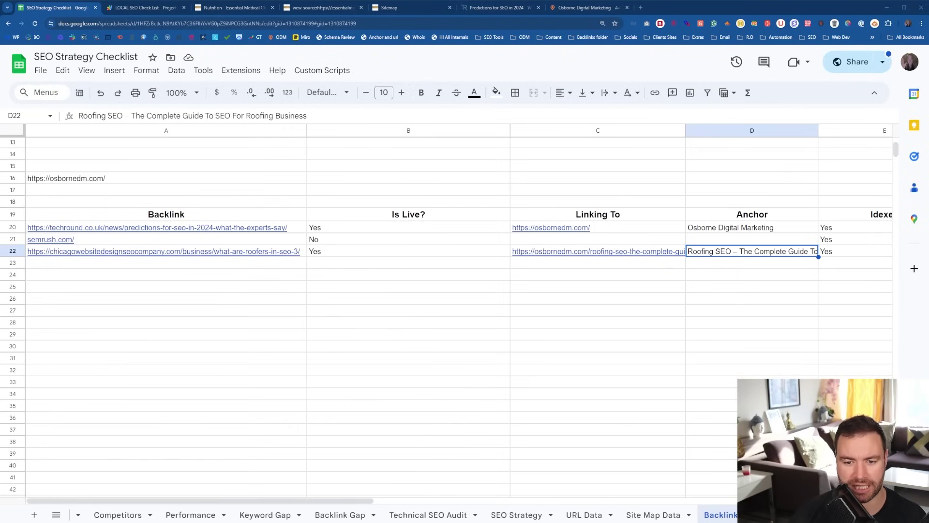
{"action": "mouse_move", "coordinate": [145, 228]}
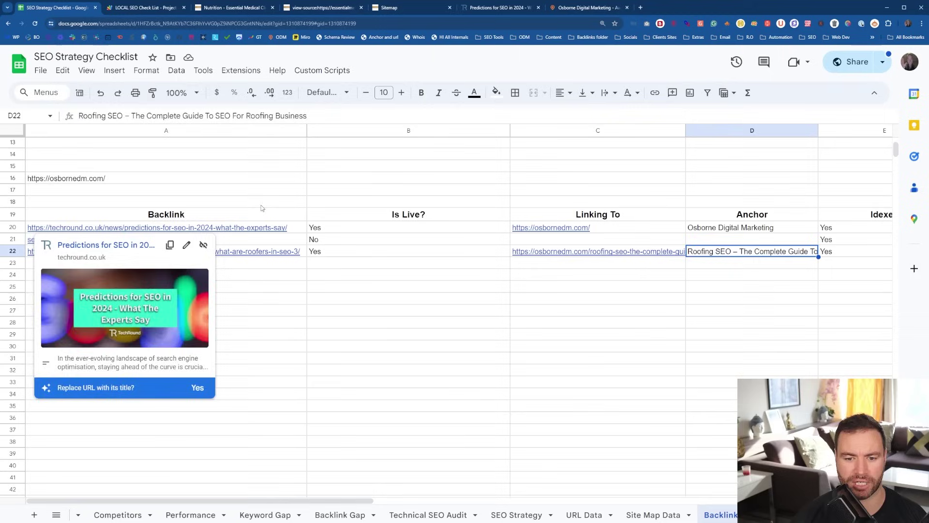
{"action": "left_click", "coordinate": [262, 285]}
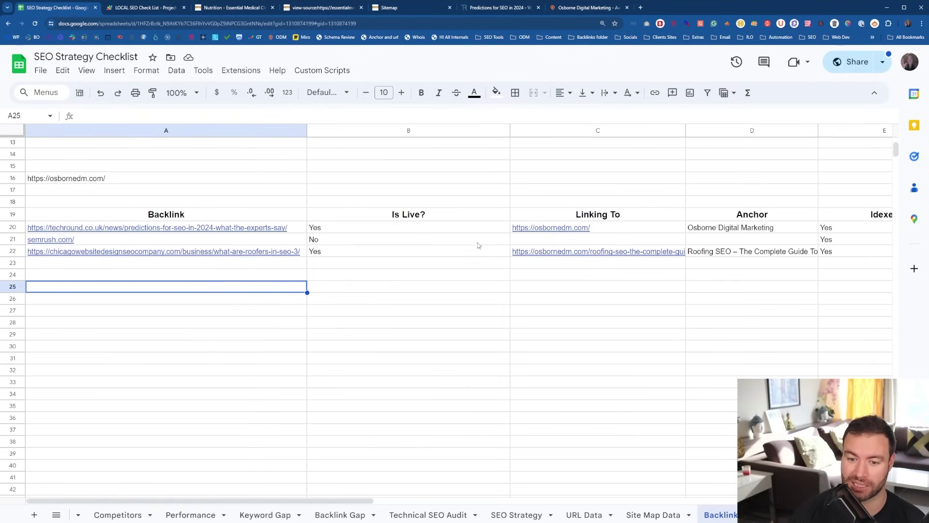
{"action": "left_click_drag", "start_coordinate": [385, 230], "coordinate": [822, 263]}
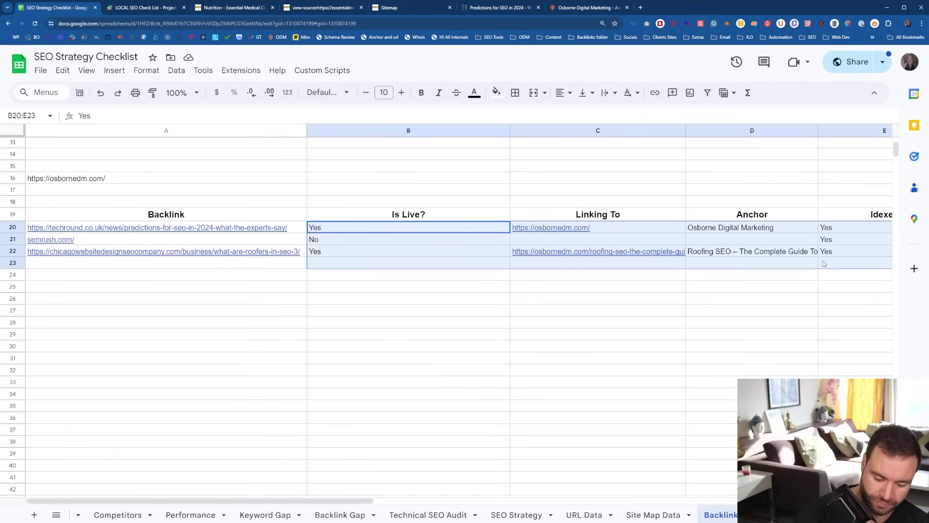
{"action": "key", "text": "Delete"}
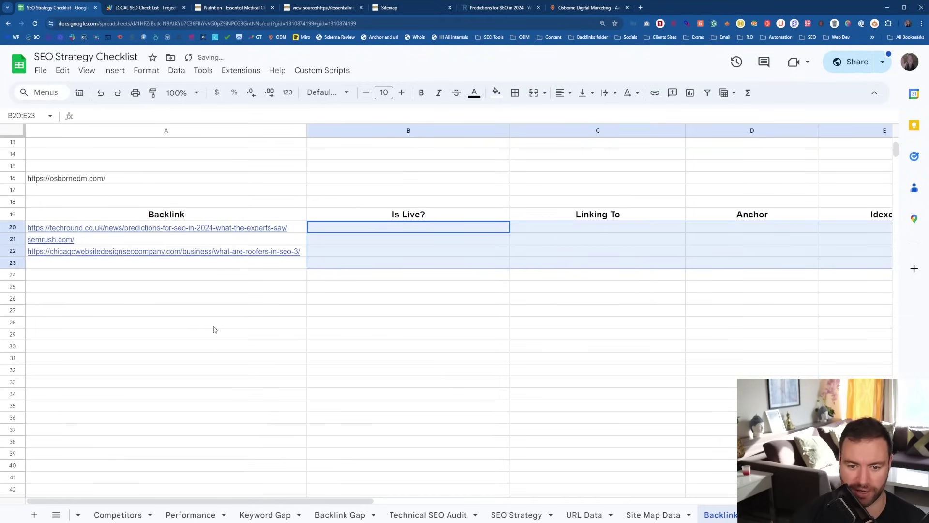
{"action": "left_click", "coordinate": [193, 315]}
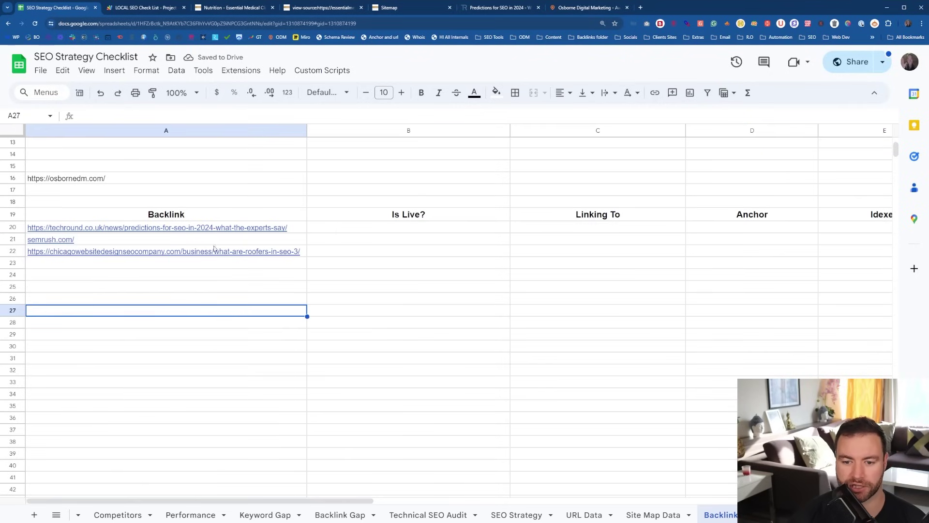
Examine the TechRound article on SEO predictions for its link to Osborne Digital Marketing, and return to the backlink list.
{"action": "mouse_move", "coordinate": [189, 234]}
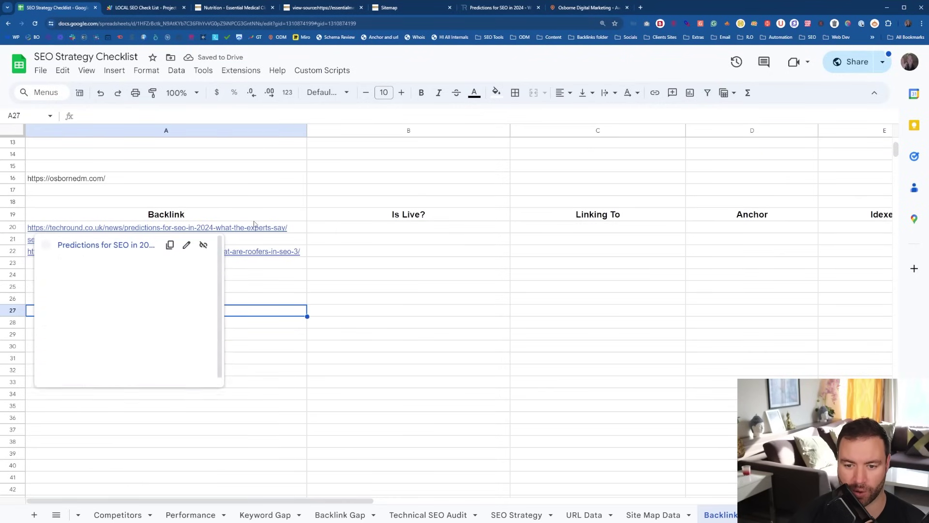
{"action": "left_click", "coordinate": [266, 287]}
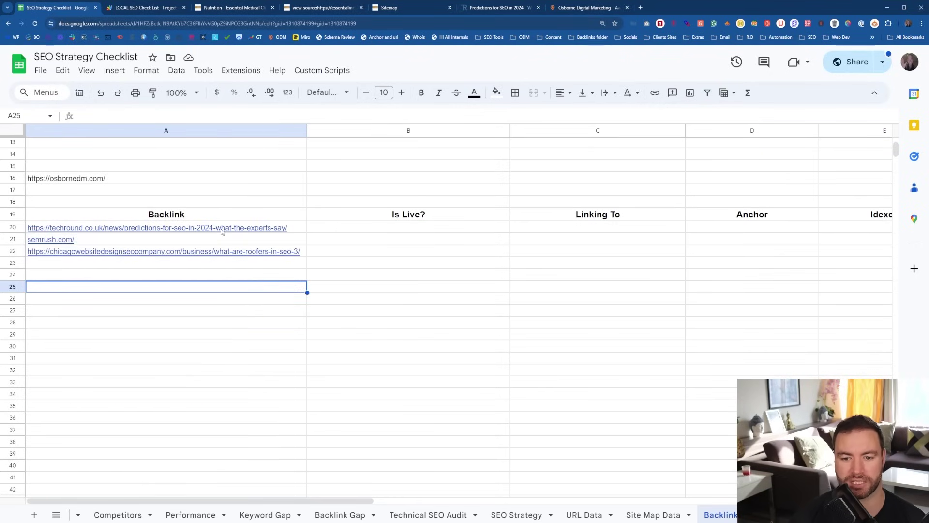
{"action": "left_click", "coordinate": [504, 6]}
{"action": "scroll", "coordinate": [259, 135], "scroll_direction": "down", "scroll_amount": 2}
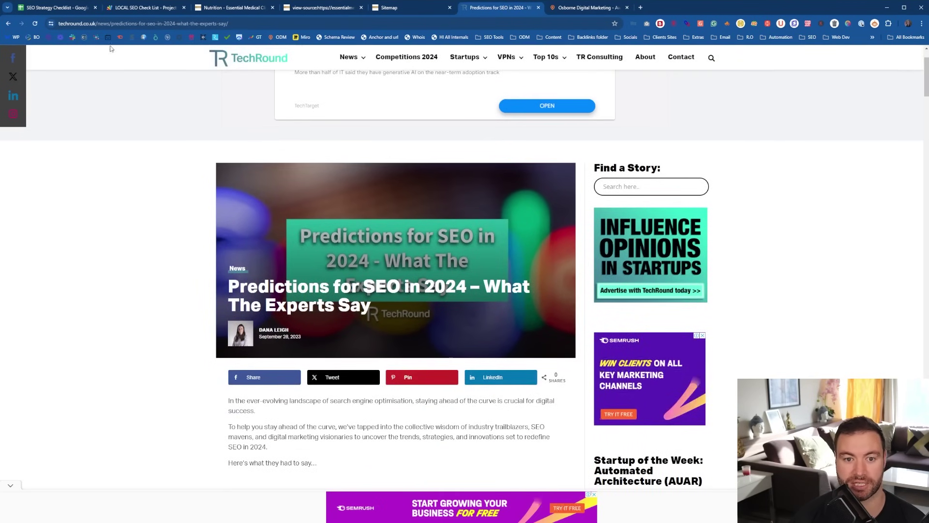
{"action": "scroll", "coordinate": [150, 256], "scroll_direction": "down", "scroll_amount": 3}
{"action": "scroll", "coordinate": [151, 258], "scroll_direction": "down", "scroll_amount": 3}
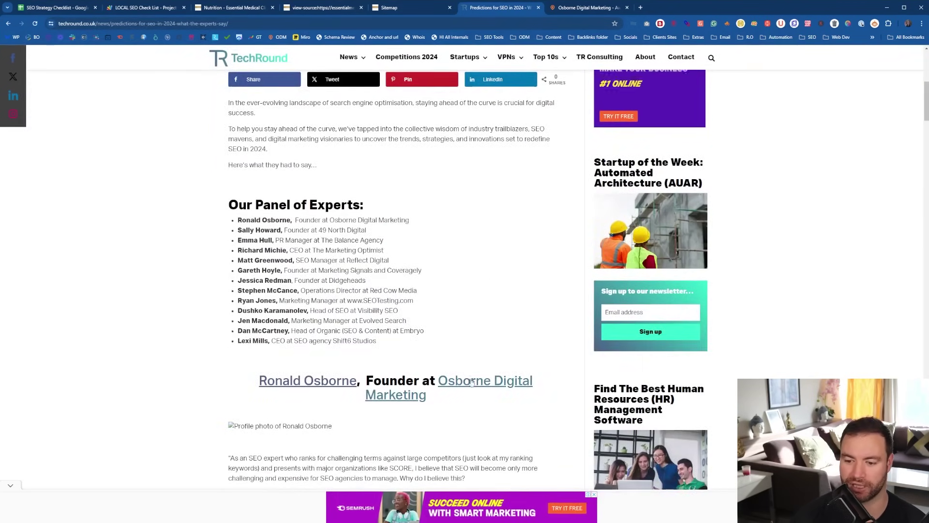
{"action": "scroll", "coordinate": [264, 152], "scroll_direction": "up", "scroll_amount": 6}
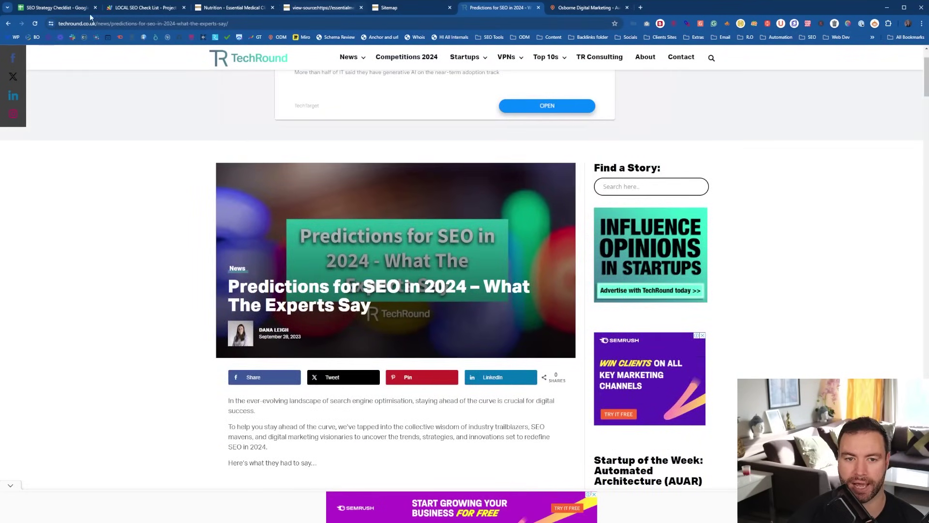
{"action": "left_click", "coordinate": [55, 7]}
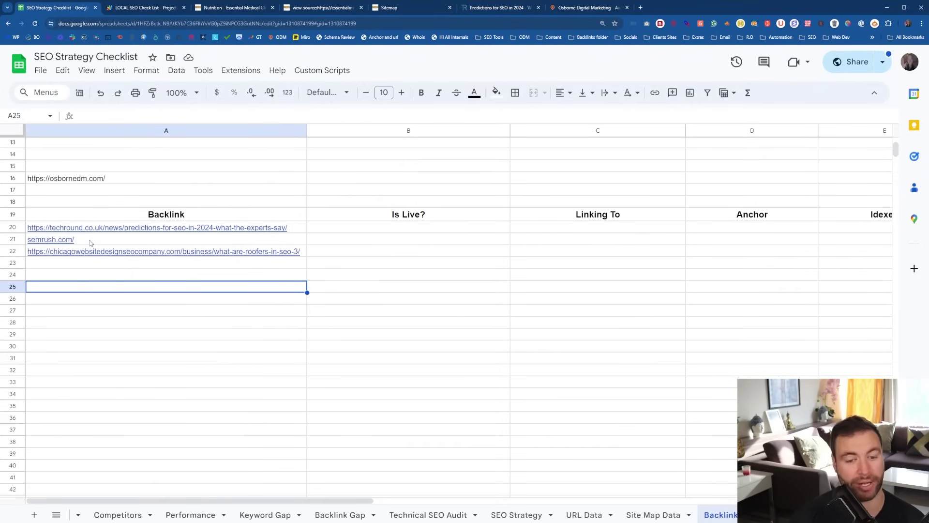
{"action": "mouse_move", "coordinate": [90, 243]}
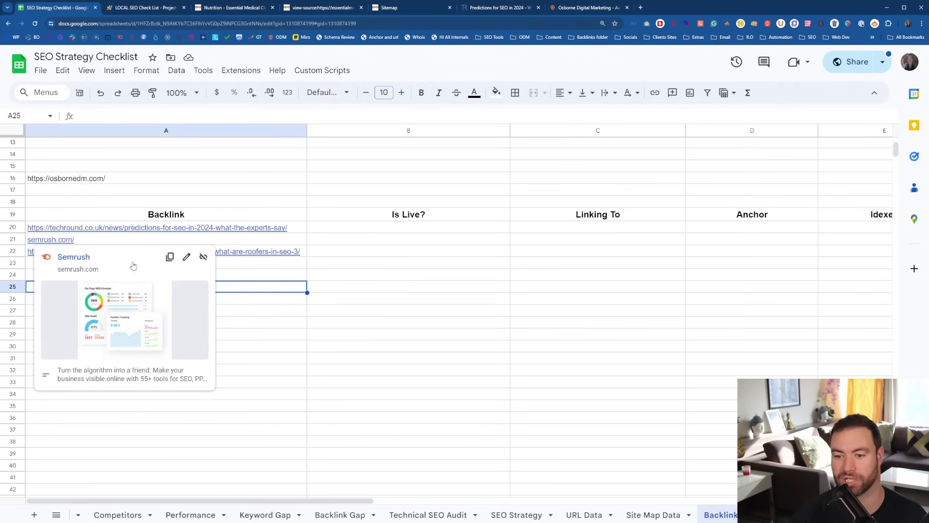
Select cell B20 under Is Live? and run the analyzeBacklinks macro.
{"action": "left_click", "coordinate": [426, 228]}
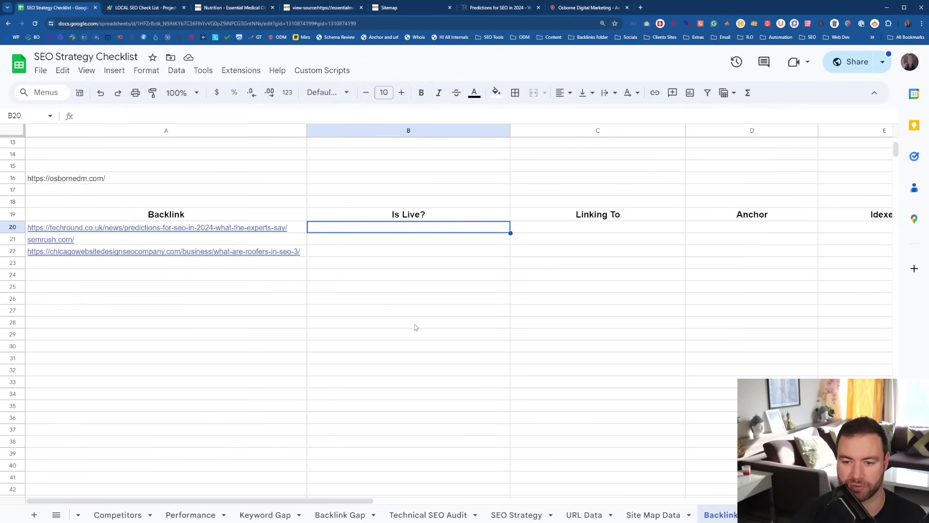
{"action": "scroll", "coordinate": [503, 334], "scroll_direction": "up", "scroll_amount": 3}
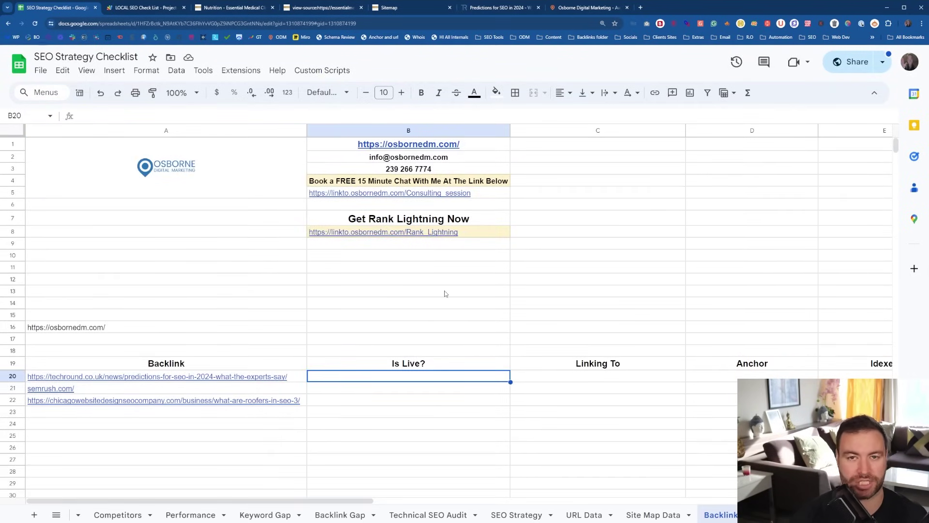
{"action": "scroll", "coordinate": [433, 323], "scroll_direction": "down", "scroll_amount": 2}
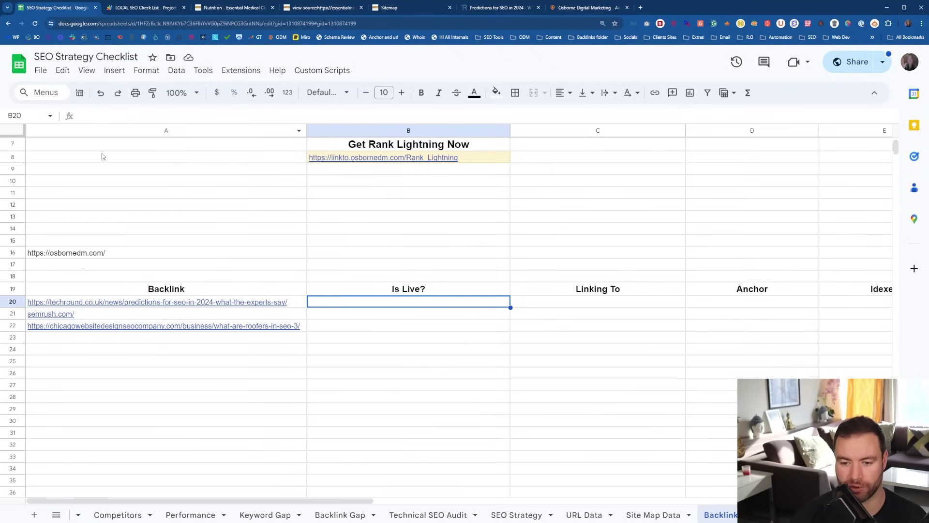
{"action": "left_click", "coordinate": [238, 73]}
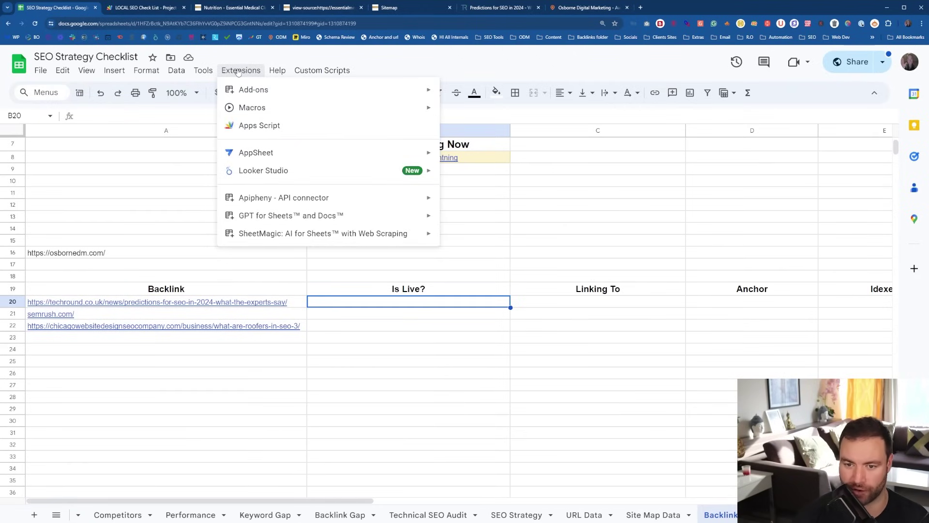
{"action": "mouse_move", "coordinate": [245, 110]}
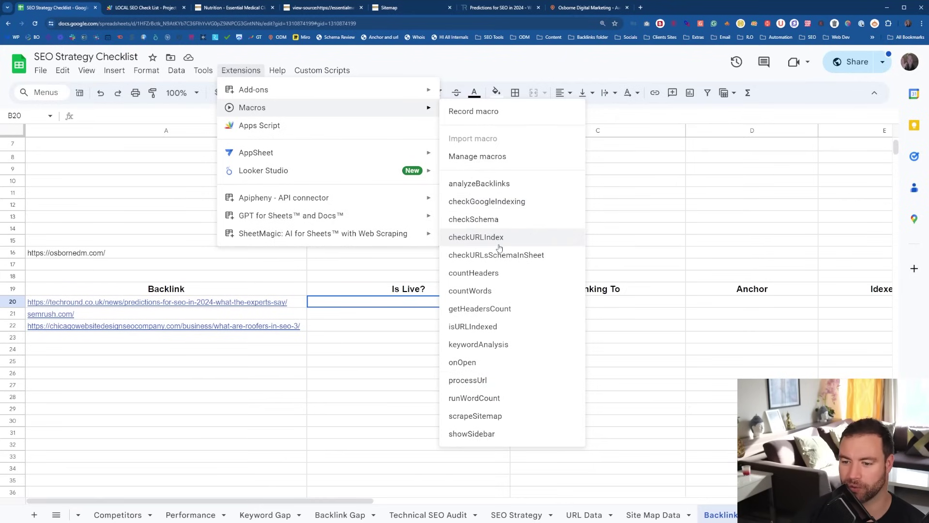
{"action": "left_click", "coordinate": [502, 189]}
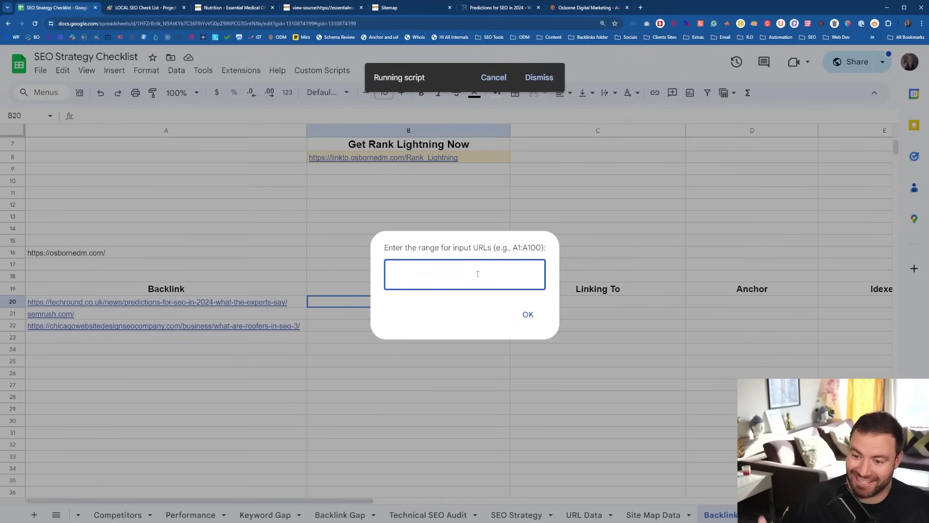
Set the macro's input URL range to A20:A22.
{"action": "type", "text": "A2"}
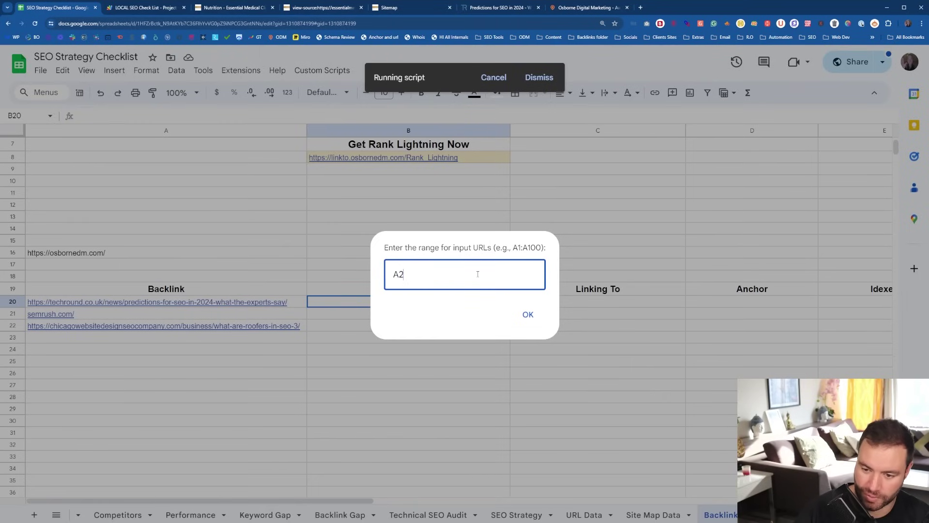
{"action": "type", "text": "0:a"}
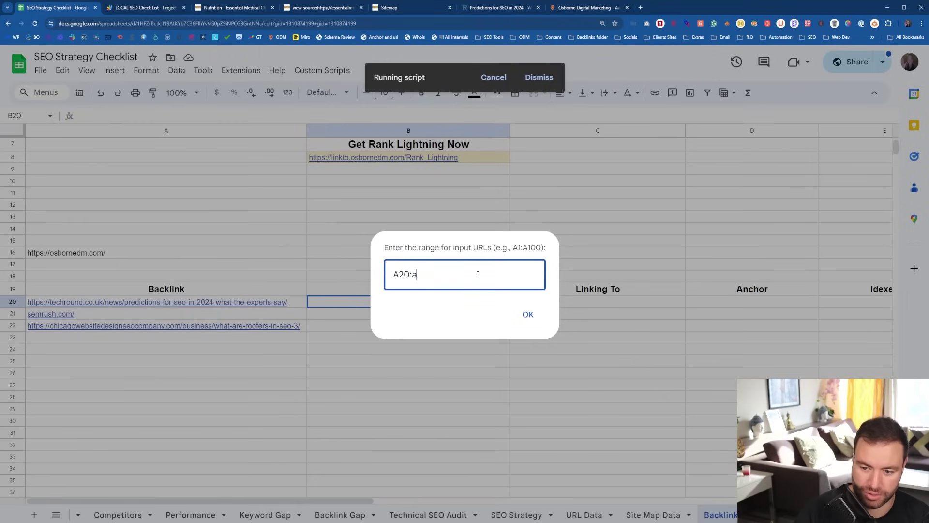
{"action": "type", "text": "A"}
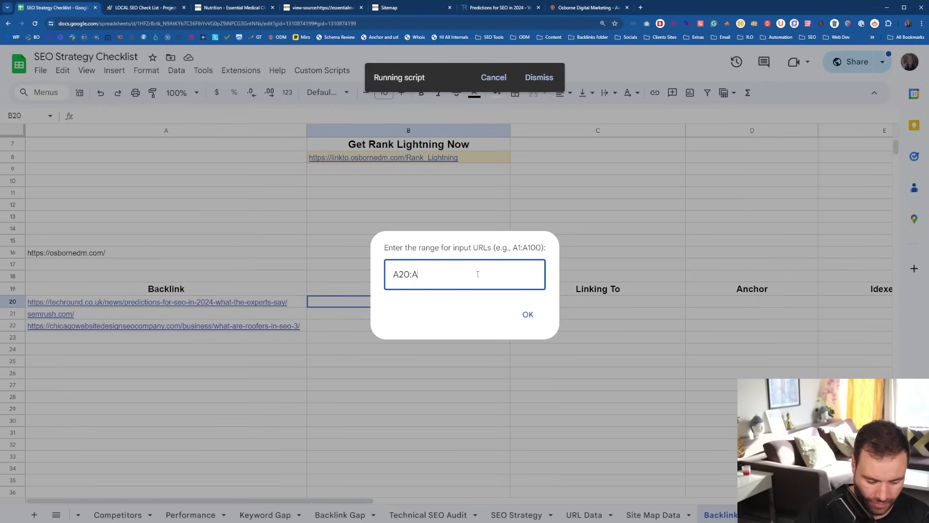
{"action": "type", "text": "22"}
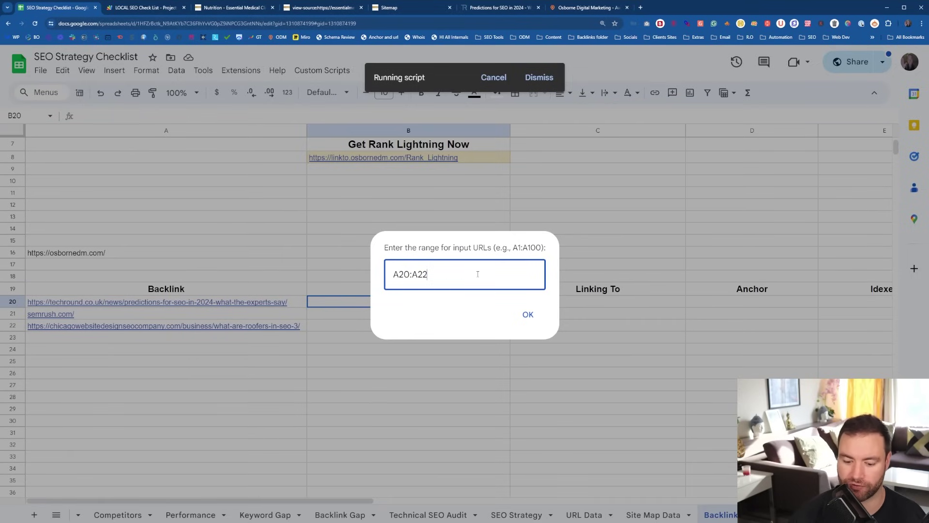
{"action": "key", "text": "Return"}
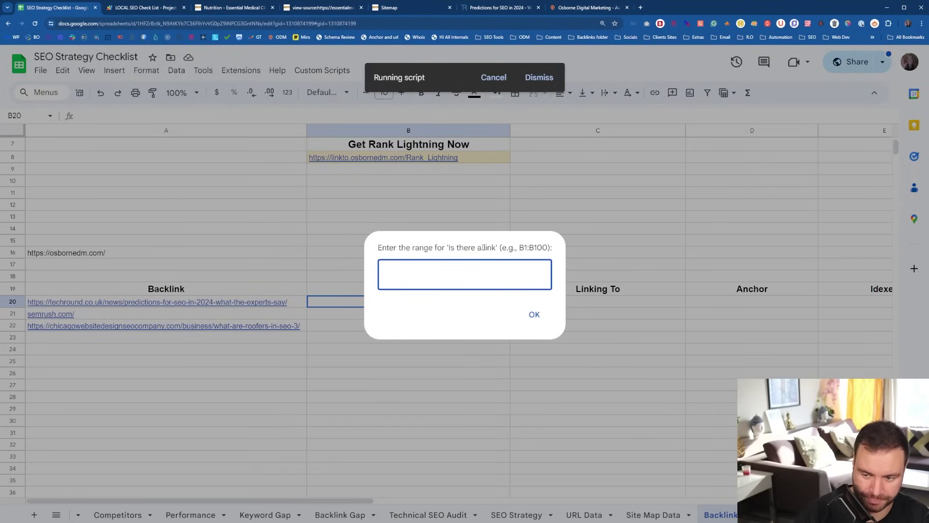
Set the 'Is there a link' range to B20:B22 and the 'URL it is linking to' range to C20:C22.
{"action": "type", "text": "B"}
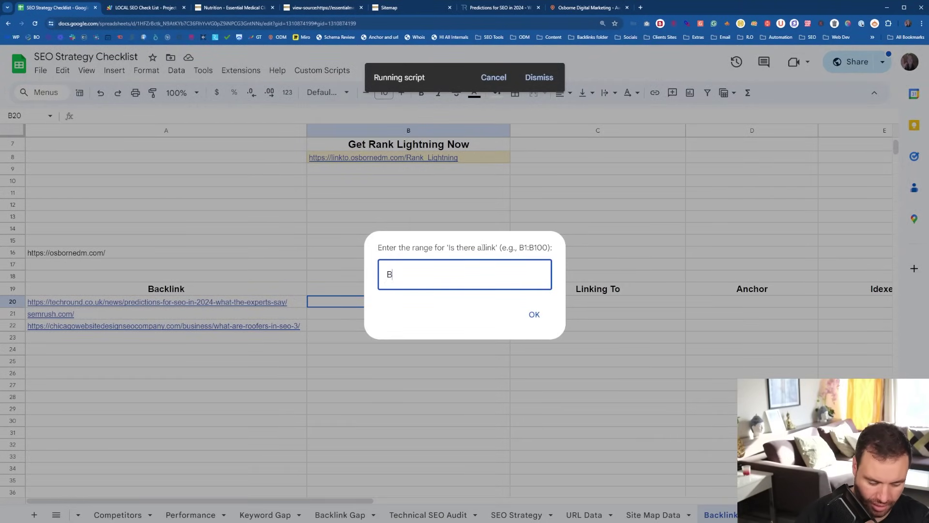
{"action": "type", "text": "20:"}
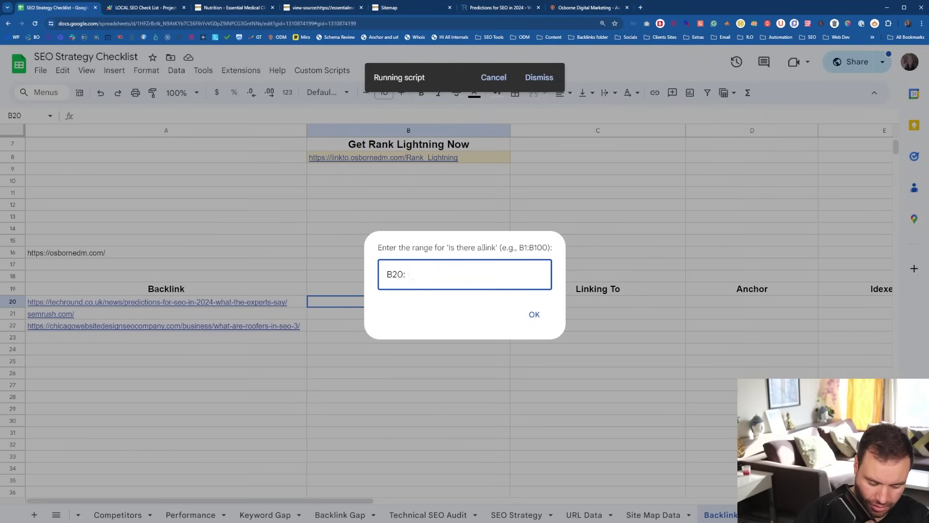
{"action": "type", "text": "B22"}
{"action": "key", "text": "Return"}
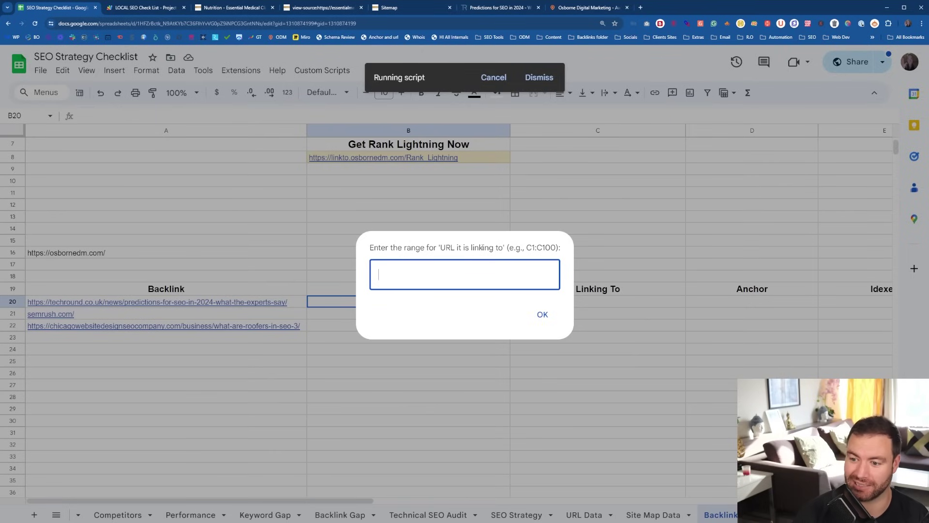
{"action": "type", "text": "C"}
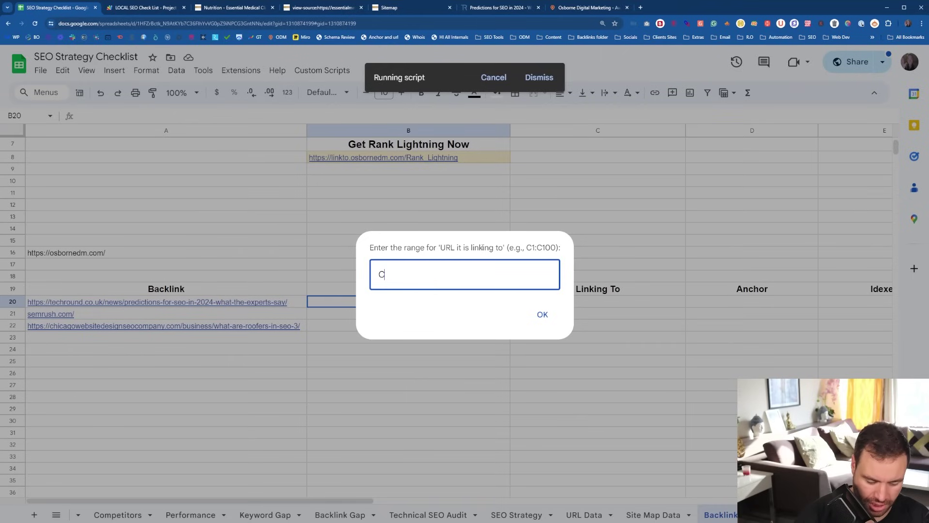
{"action": "type", "text": "20:C22"}
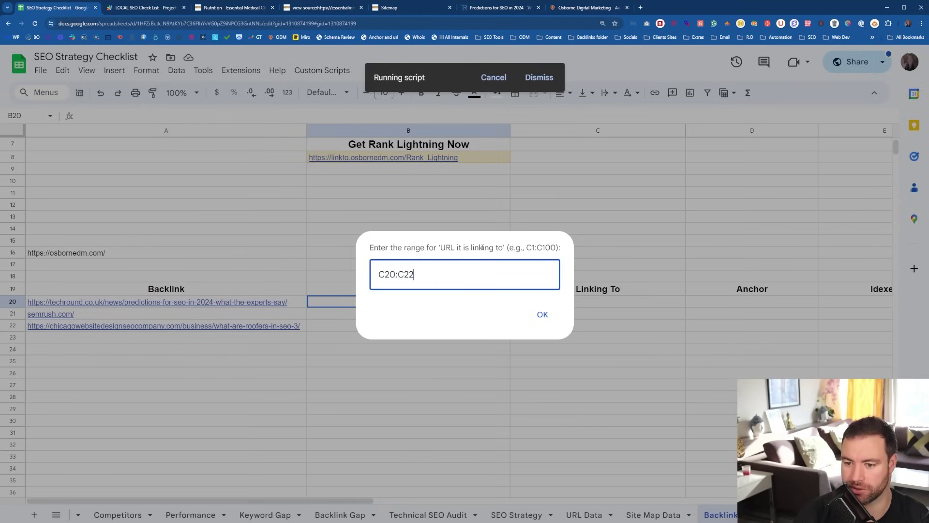
{"action": "key", "text": "Return"}
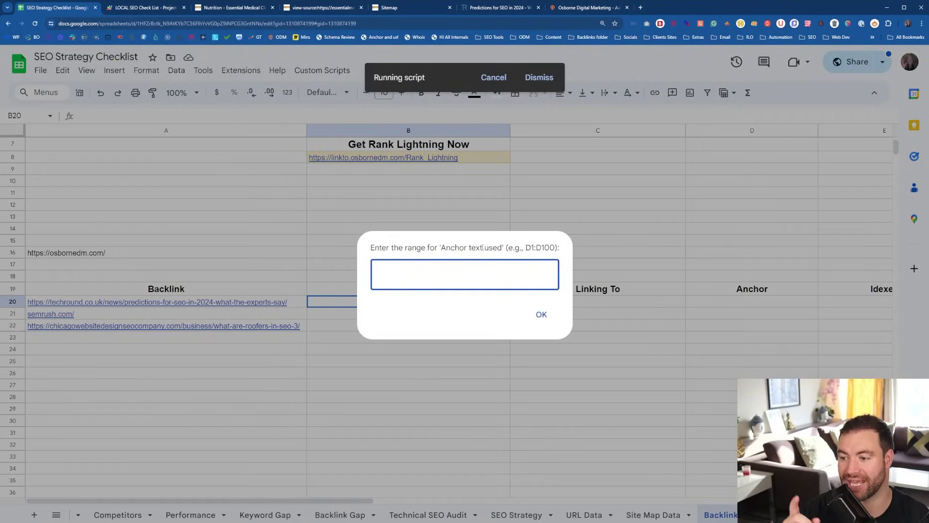
Set the 'Anchor text used' output range to D20:D22.
{"action": "type", "text": "D20D"}
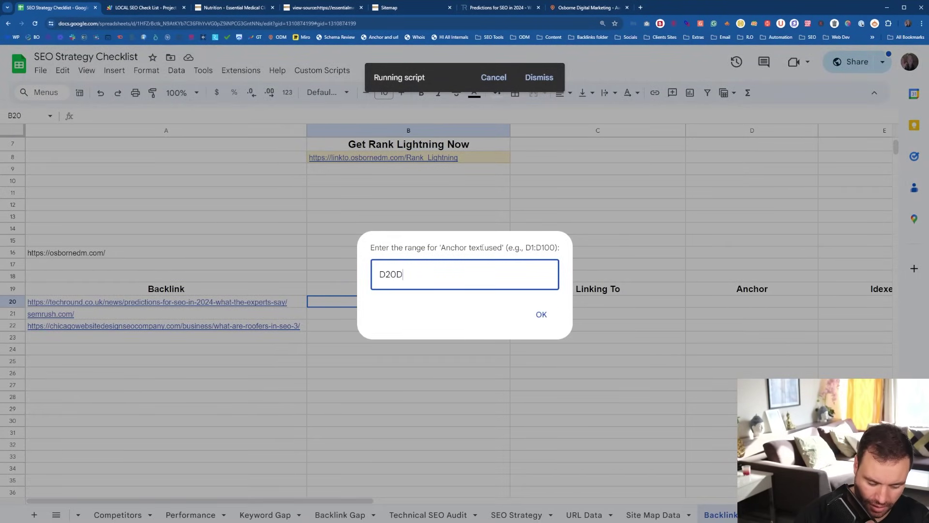
{"action": "key", "text": "BackSpace"}
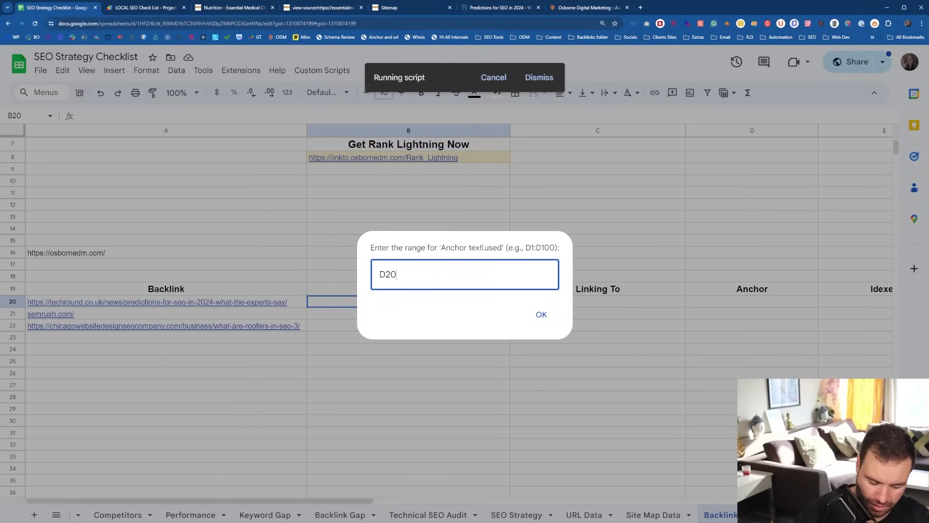
{"action": "type", "text": ":D22"}
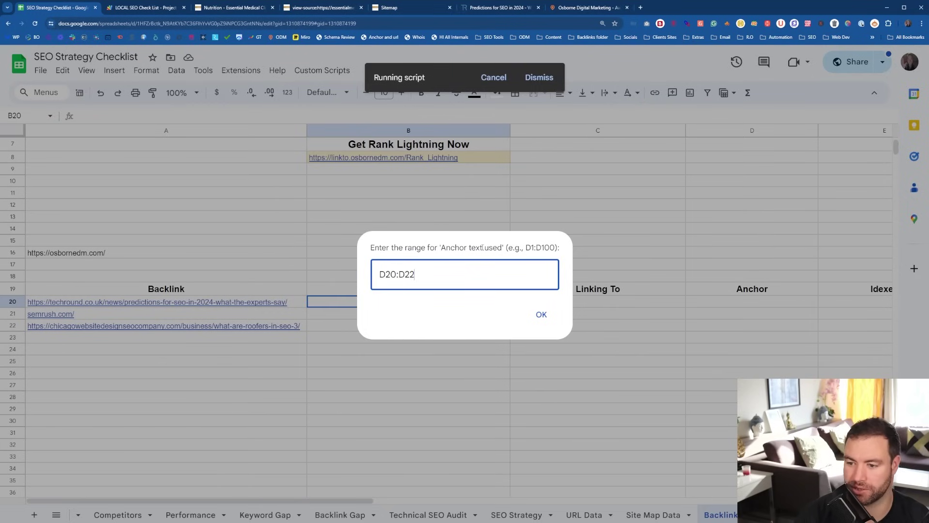
{"action": "key", "text": "Return"}
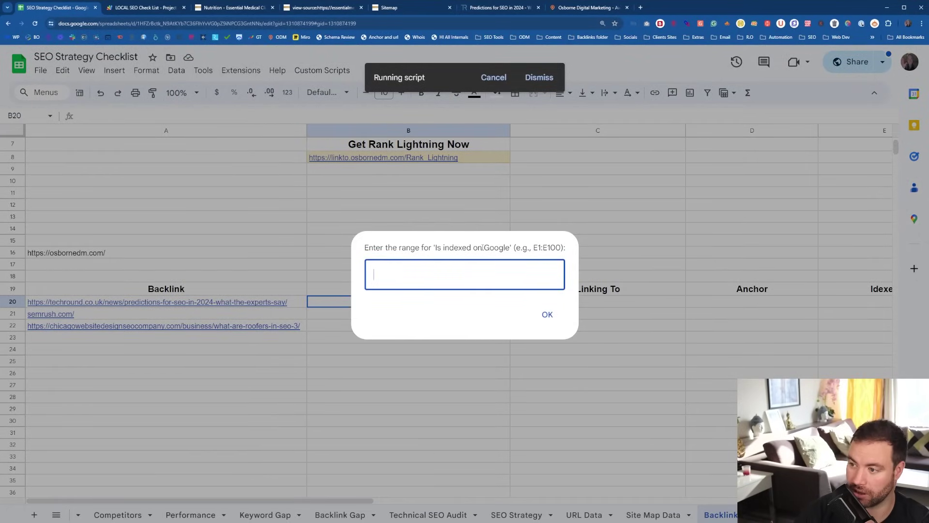
Set the 'Is indexed on Google' output range to E20:E22.
{"action": "type", "text": "E20"}
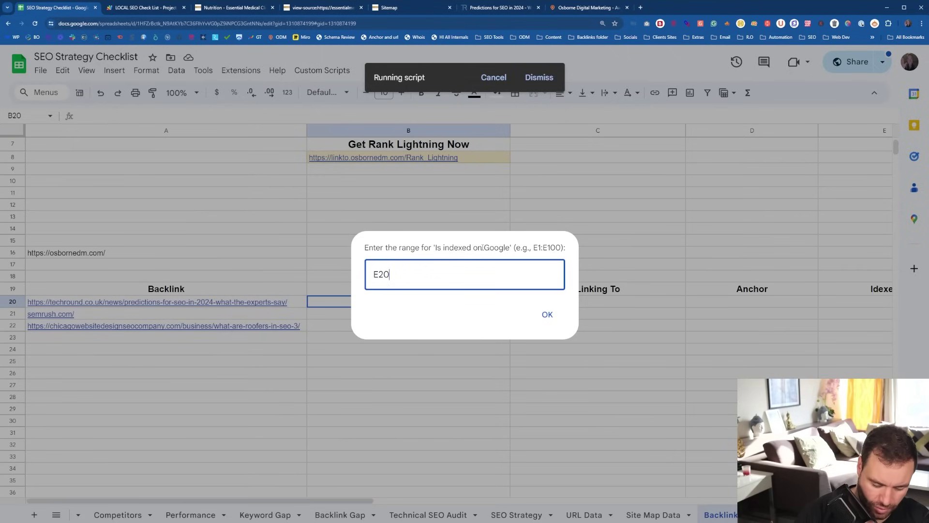
{"action": "type", "text": ":"}
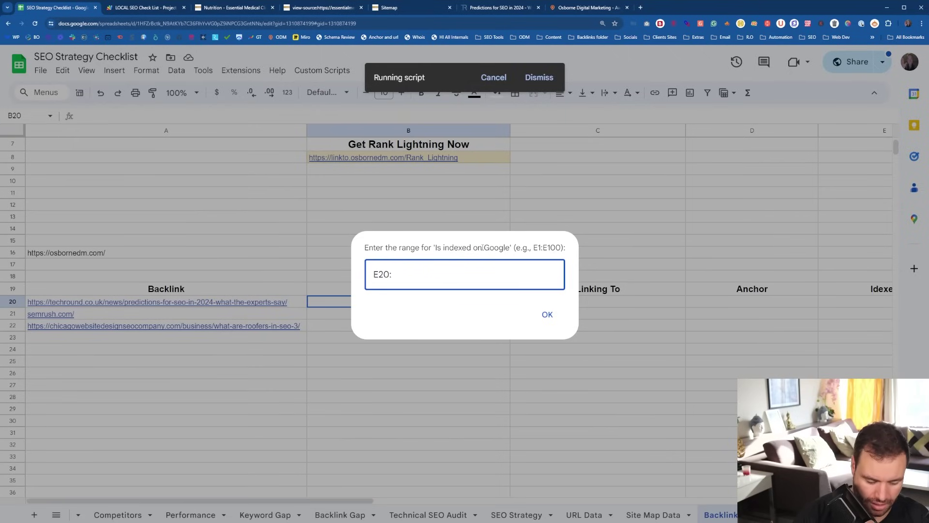
{"action": "type", "text": "E22"}
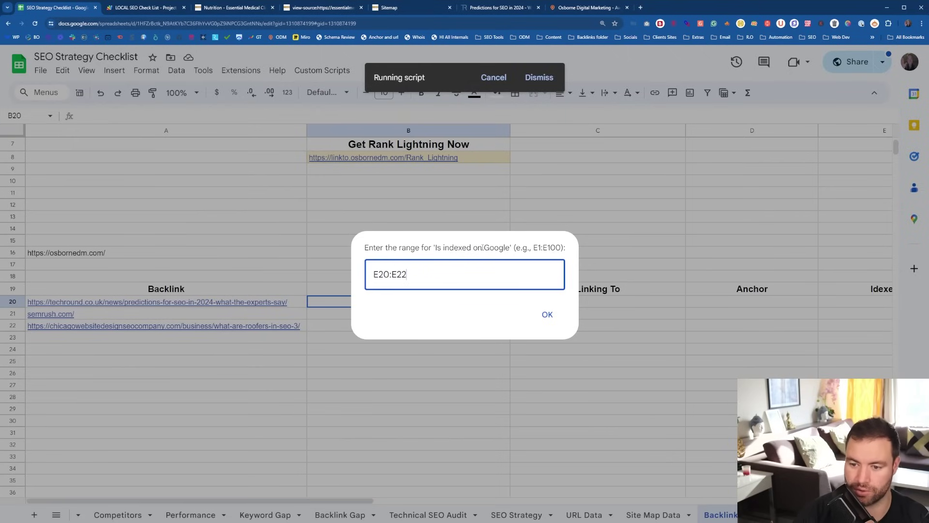
{"action": "key", "text": "Return"}
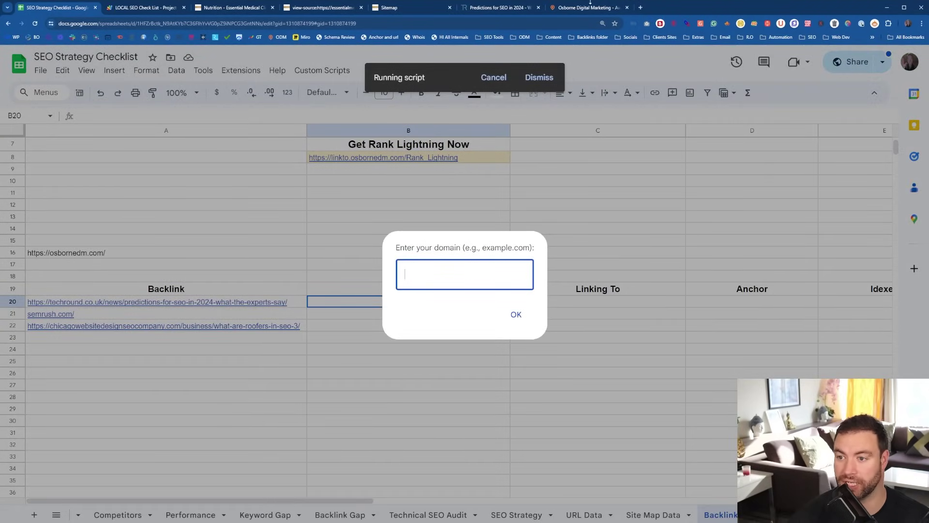
{"action": "left_click", "coordinate": [599, 8]}
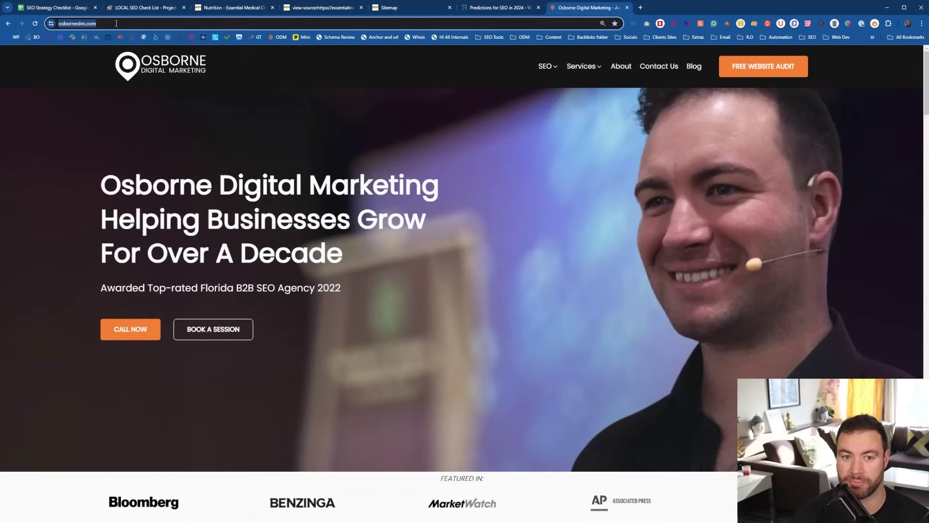
{"action": "left_click", "coordinate": [79, 11]}
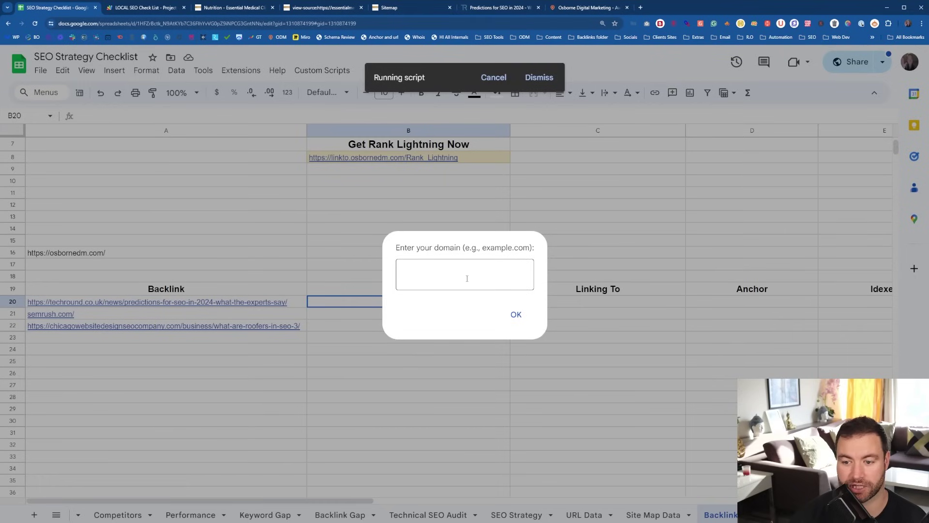
{"action": "type", "text": "https://osbornedm.com/"}
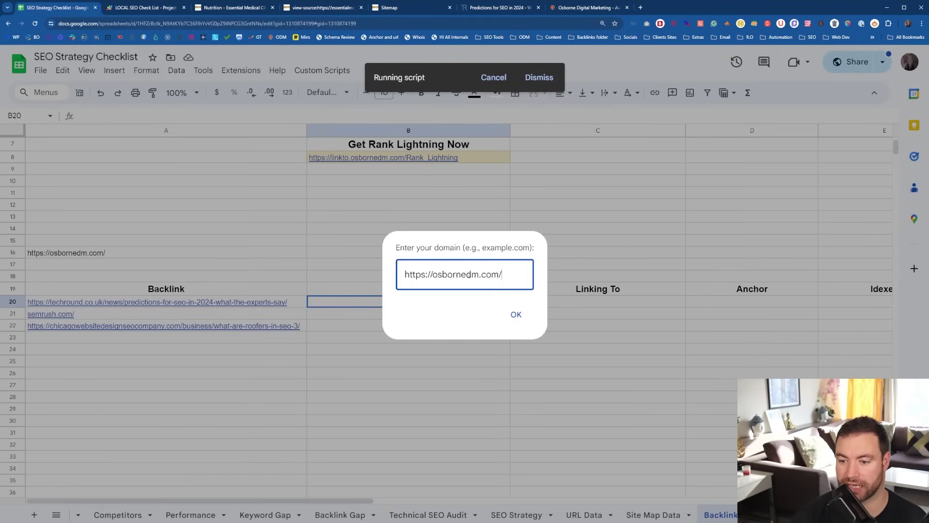
{"action": "left_click", "coordinate": [515, 314]}
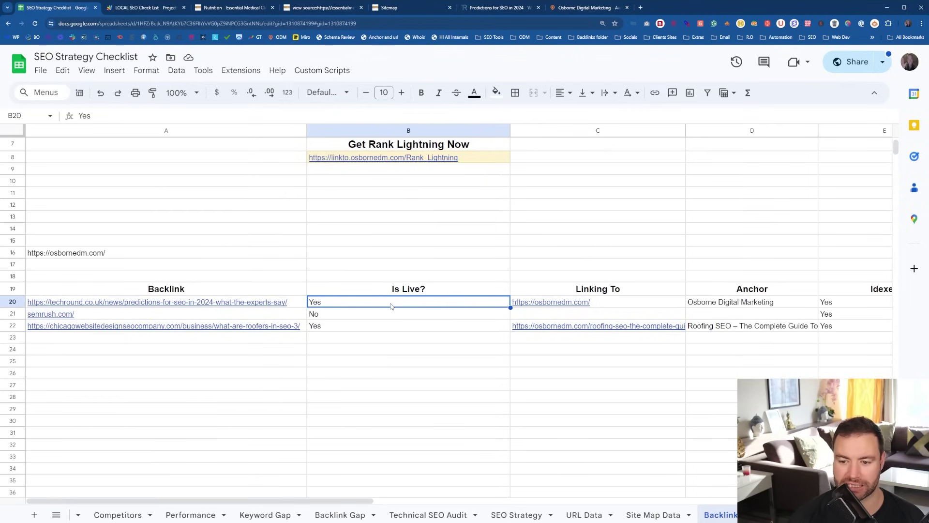
Examine the live status, linked URL, anchor text and indexing results for the backlinks in rows 20 to 22.
{"action": "left_click", "coordinate": [628, 307]}
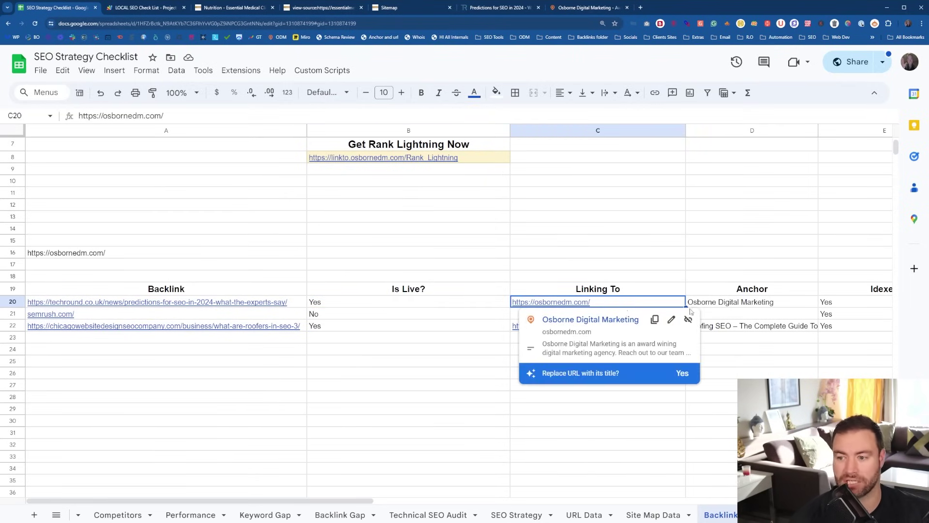
{"action": "left_click", "coordinate": [718, 304]}
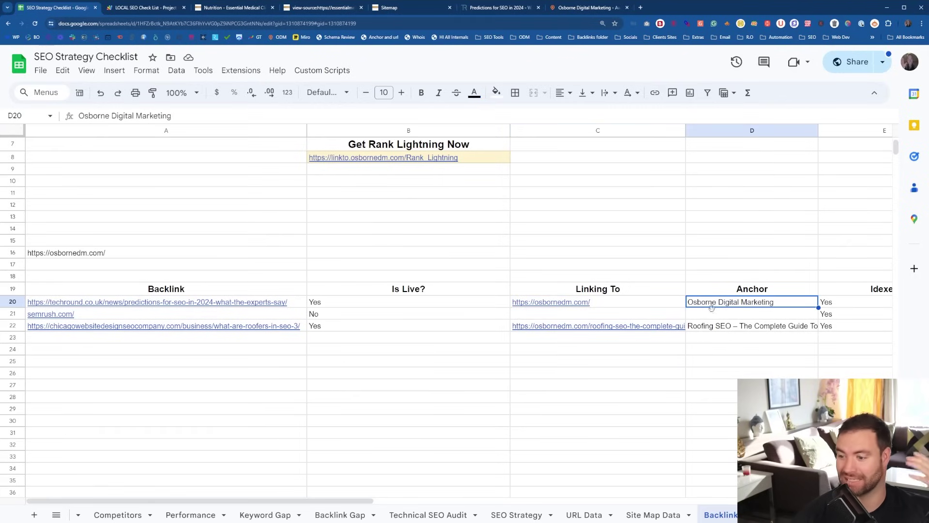
{"action": "left_click", "coordinate": [839, 303]}
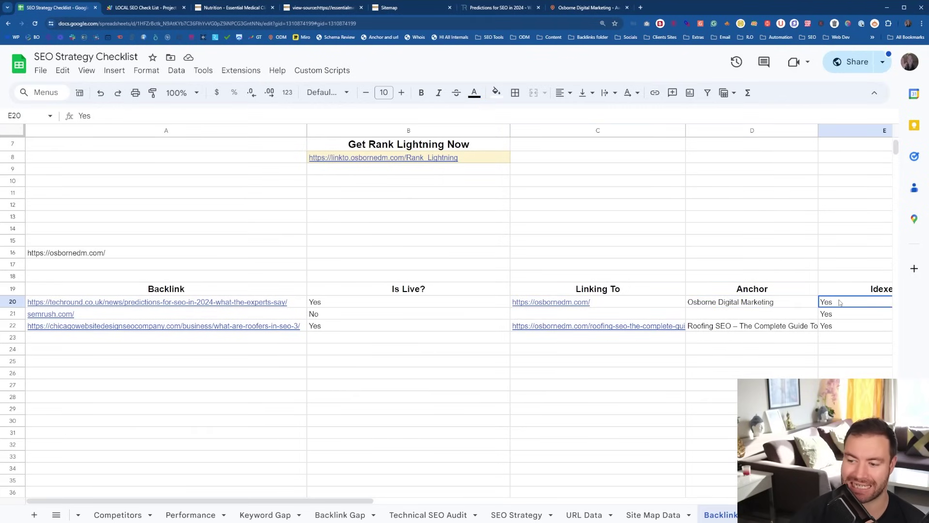
{"action": "scroll", "coordinate": [730, 330], "scroll_direction": "down", "scroll_amount": 2}
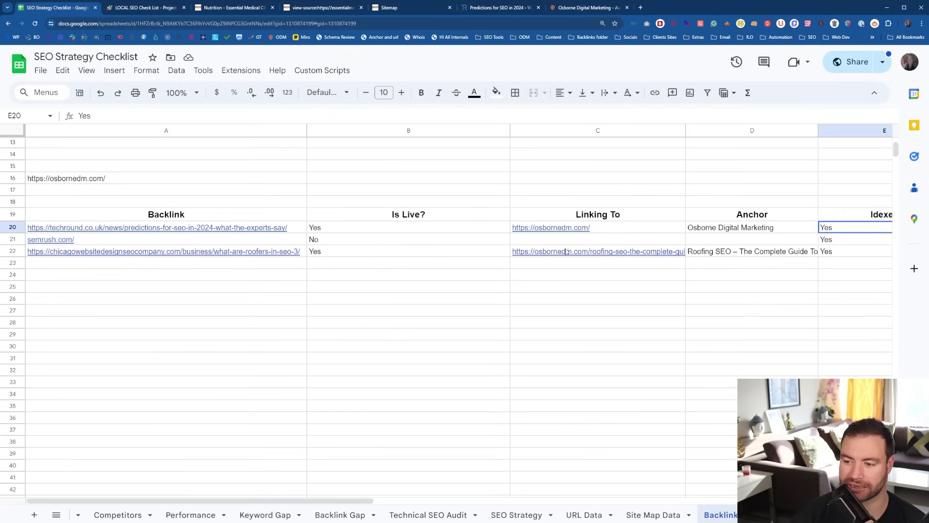
{"action": "mouse_move", "coordinate": [178, 243]}
{"action": "left_click", "coordinate": [351, 244]}
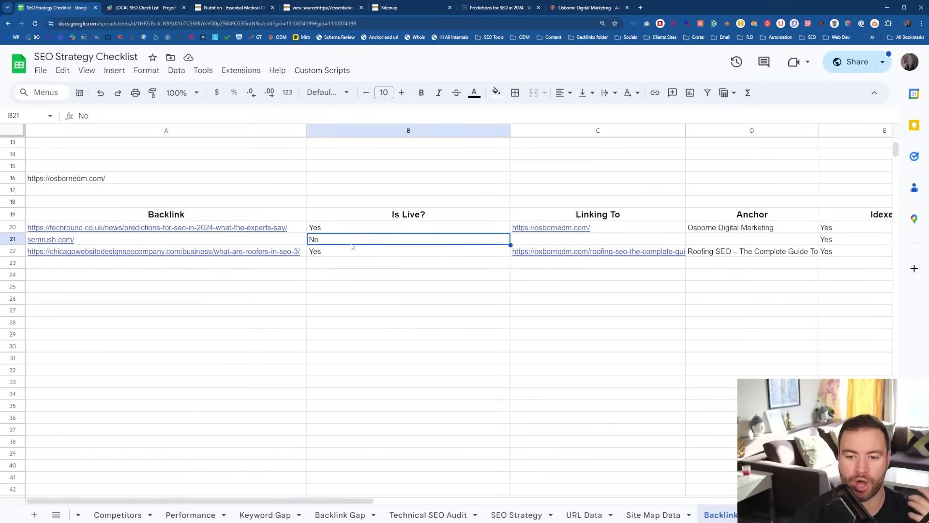
{"action": "mouse_move", "coordinate": [306, 238]}
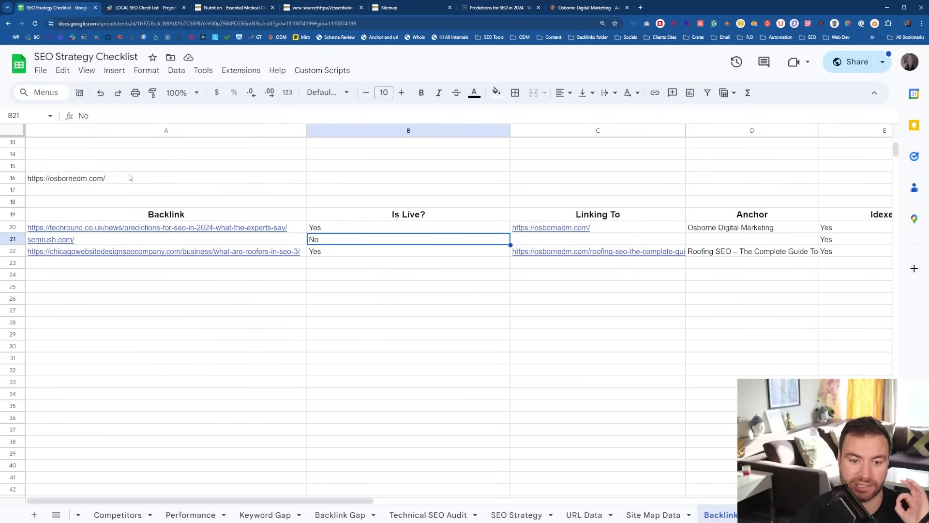
{"action": "left_click", "coordinate": [196, 286]}
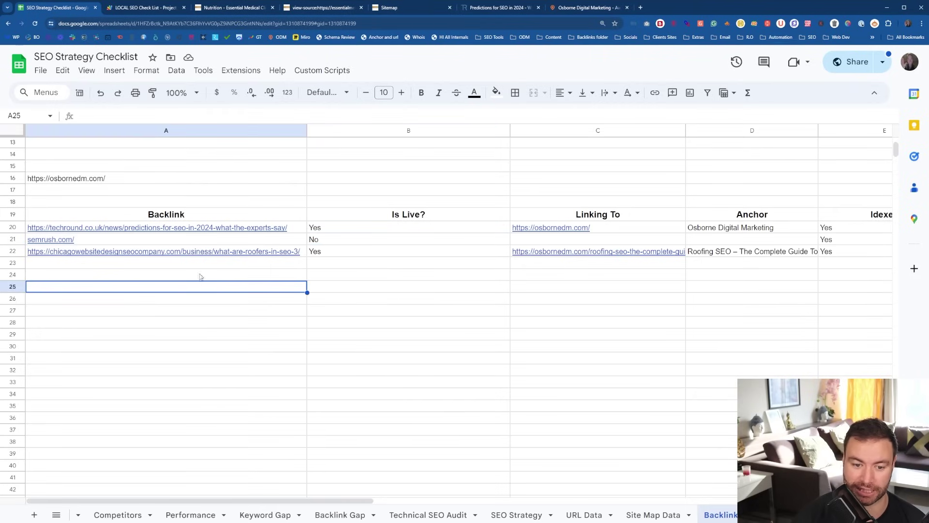
{"action": "mouse_move", "coordinate": [80, 252]}
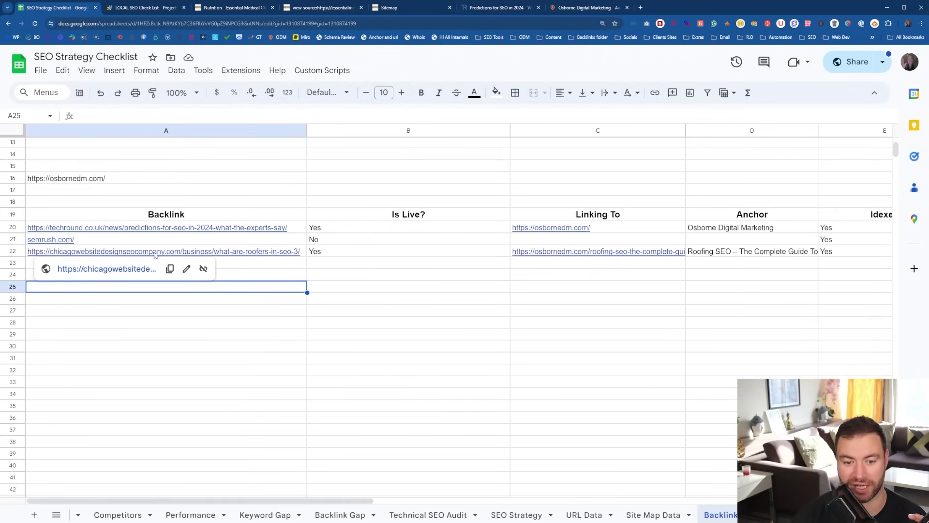
{"action": "left_click", "coordinate": [346, 254]}
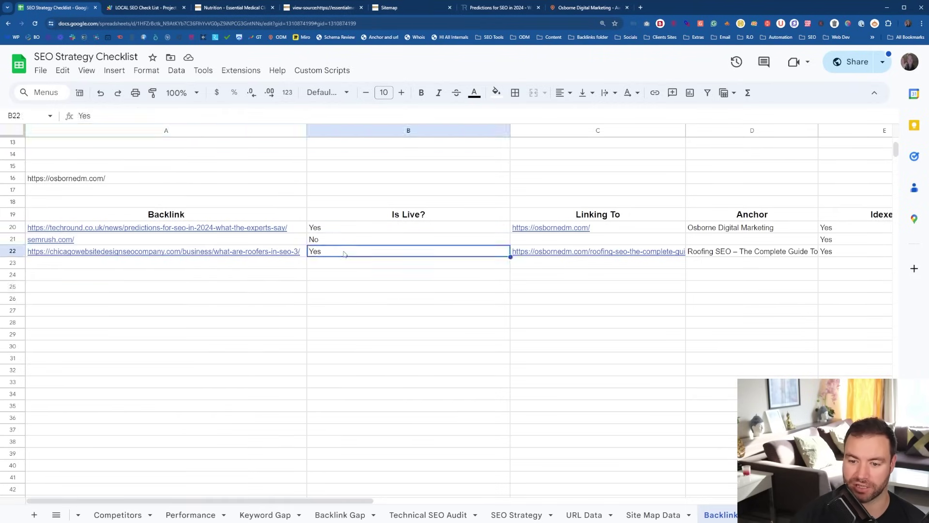
{"action": "left_click", "coordinate": [651, 258]}
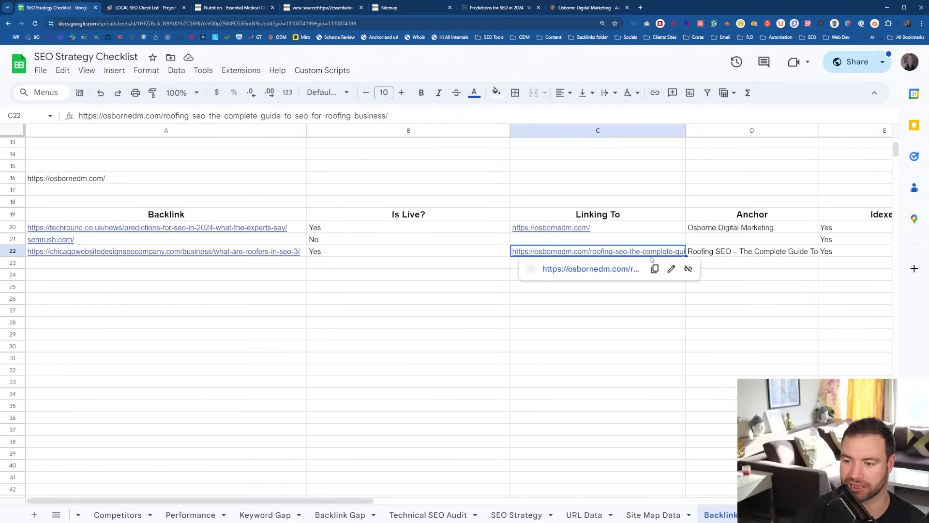
{"action": "left_click", "coordinate": [770, 254]}
{"action": "left_click", "coordinate": [836, 252]}
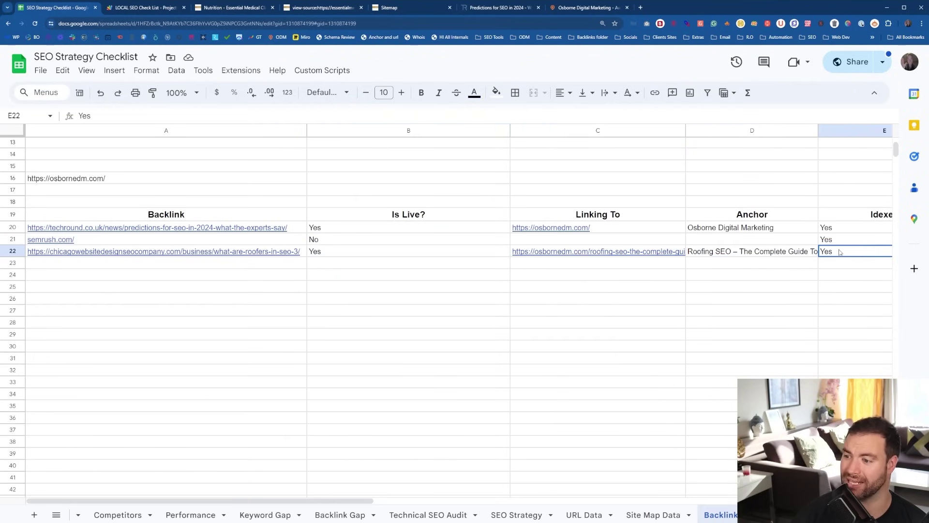
Show the analyzeBacklinks code in the LOCAL SEO Check List Apps Script project.
{"action": "scroll", "coordinate": [617, 370], "scroll_direction": "up", "scroll_amount": 3}
{"action": "mouse_move", "coordinate": [612, 375]}
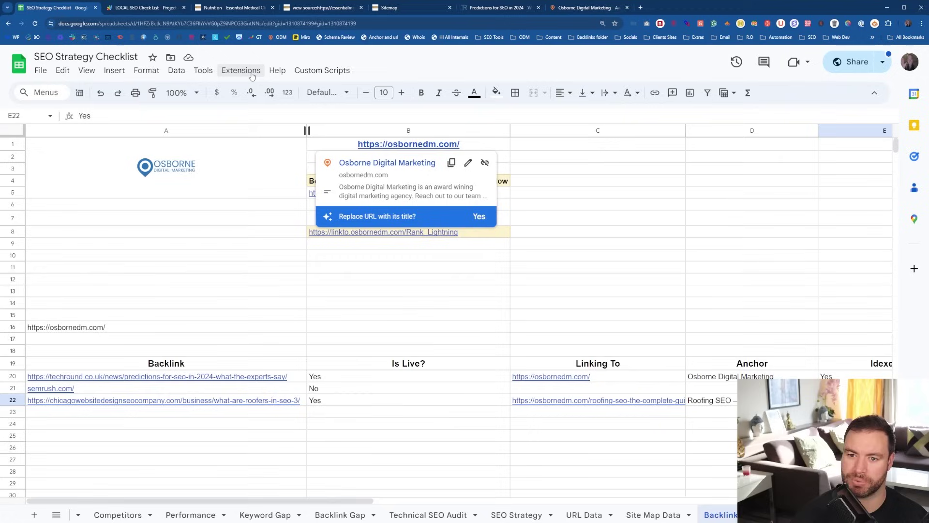
{"action": "left_click", "coordinate": [241, 71]}
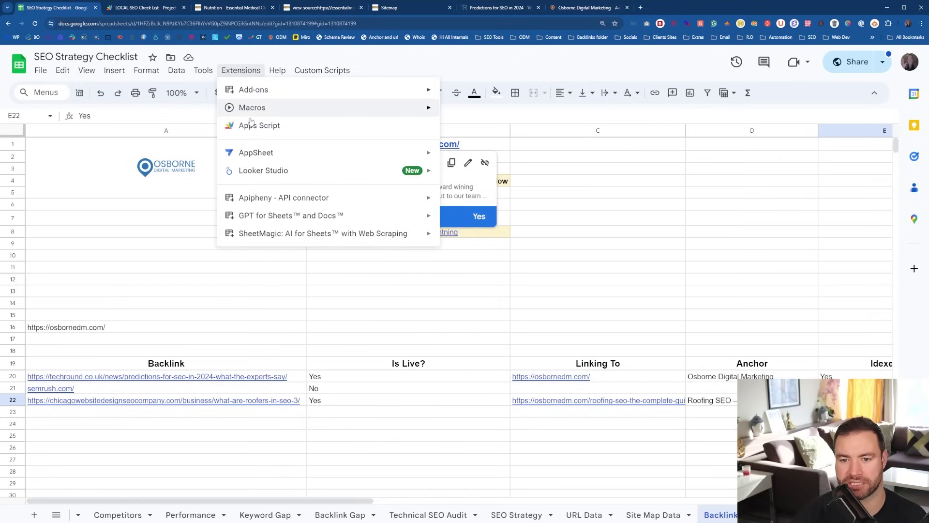
{"action": "left_click", "coordinate": [138, 8]}
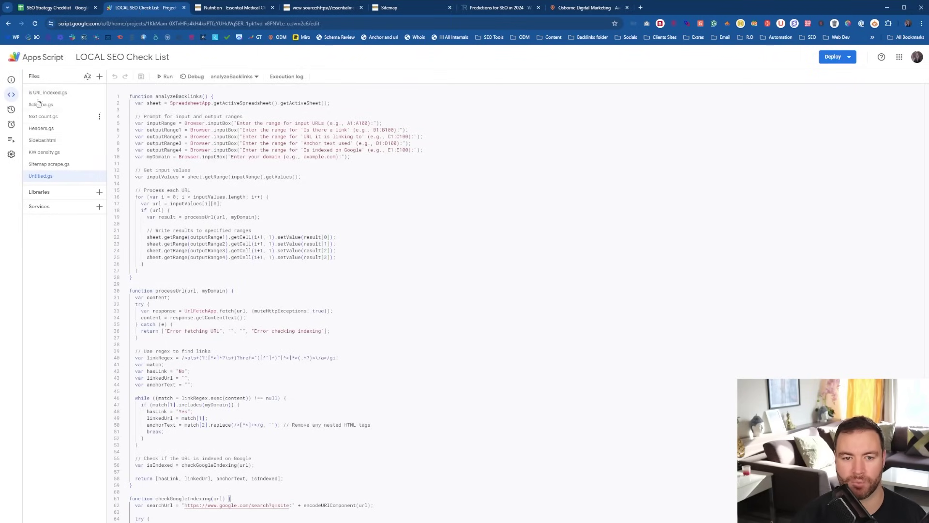
{"action": "mouse_move", "coordinate": [10, 127]}
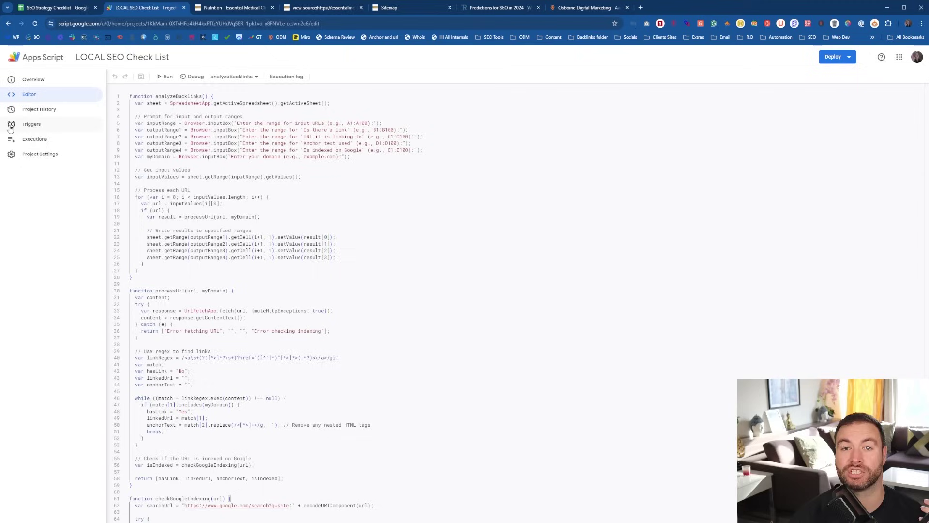
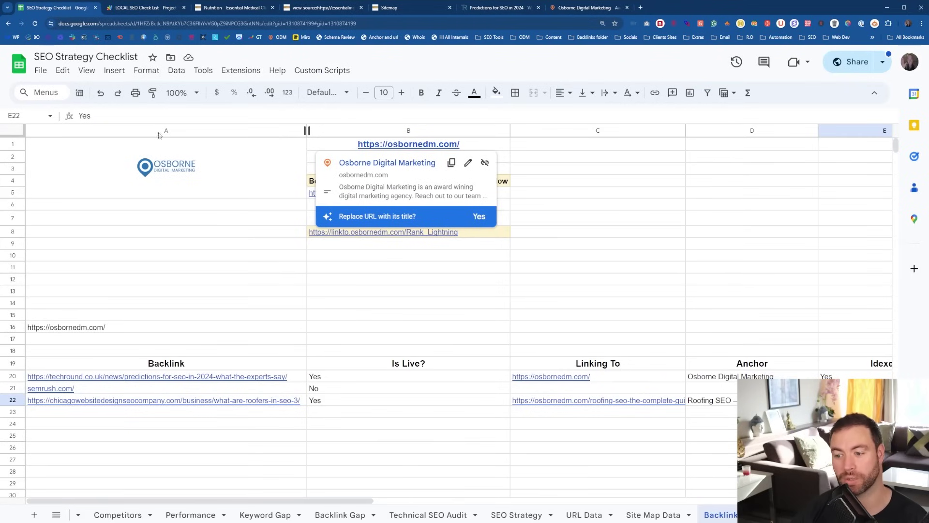
{"action": "scroll", "coordinate": [532, 273], "scroll_direction": "down", "scroll_amount": 2}
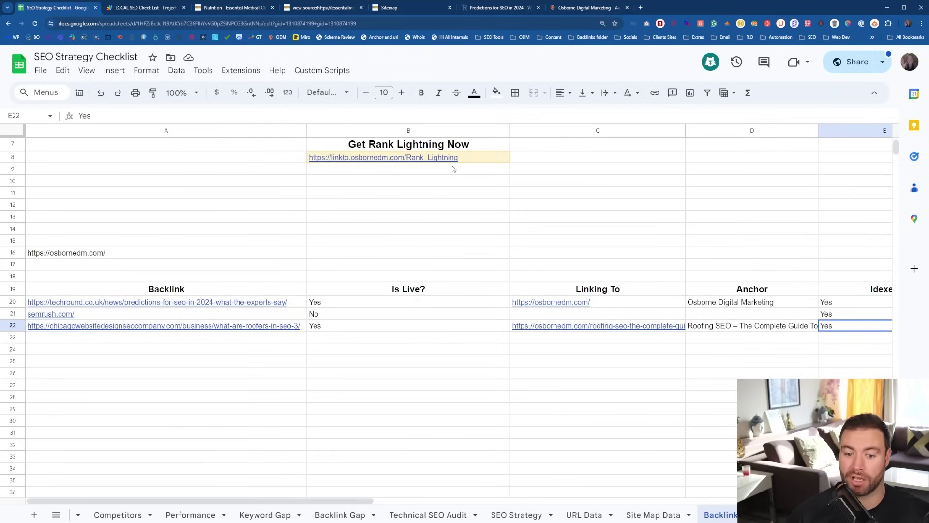
{"action": "scroll", "coordinate": [259, 337], "scroll_direction": "down", "scroll_amount": 10}
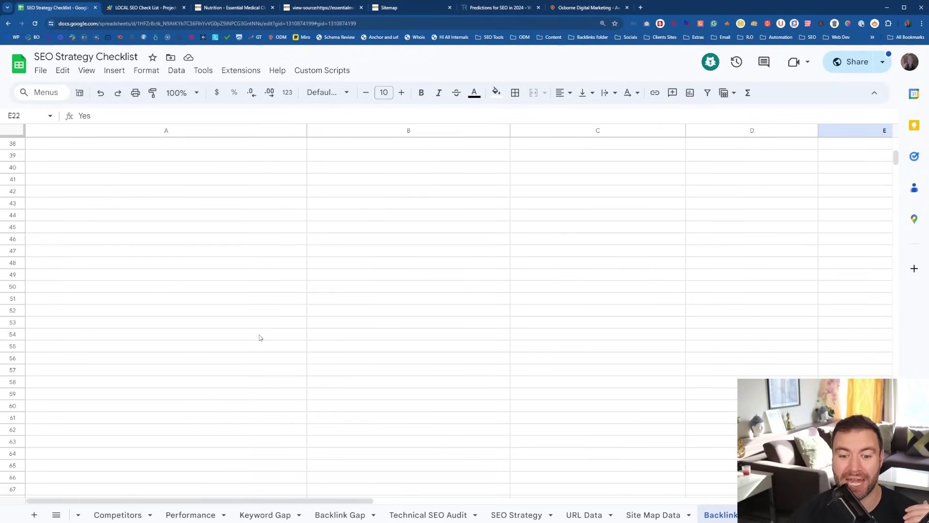
{"action": "scroll", "coordinate": [258, 337], "scroll_direction": "up", "scroll_amount": 12}
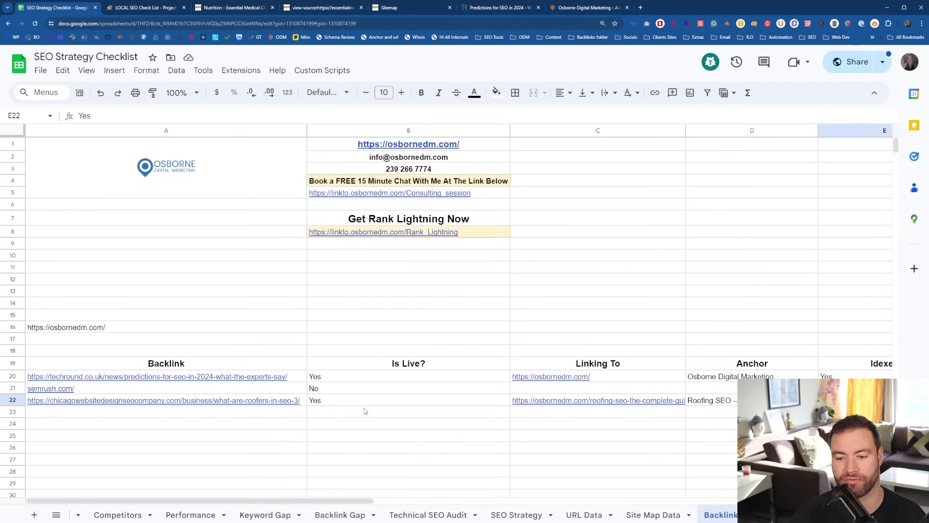
{"action": "left_click", "coordinate": [366, 391]}
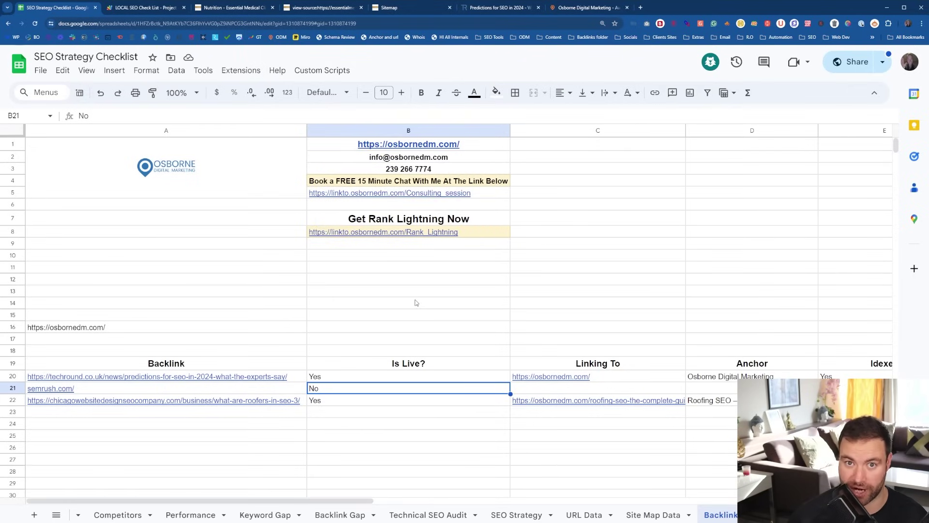
{"action": "left_click", "coordinate": [393, 317]}
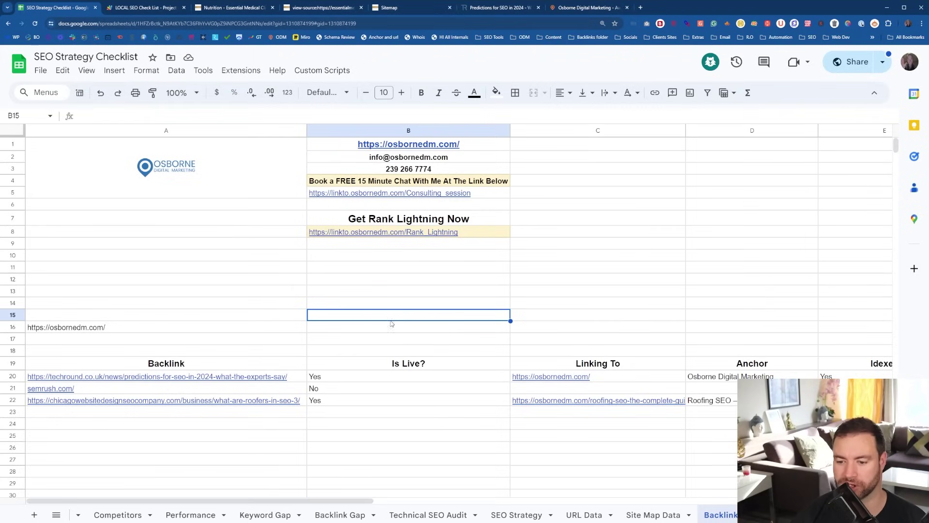
{"action": "scroll", "coordinate": [390, 320], "scroll_direction": "down", "scroll_amount": 5}
{"action": "scroll", "coordinate": [334, 358], "scroll_direction": "down", "scroll_amount": 5}
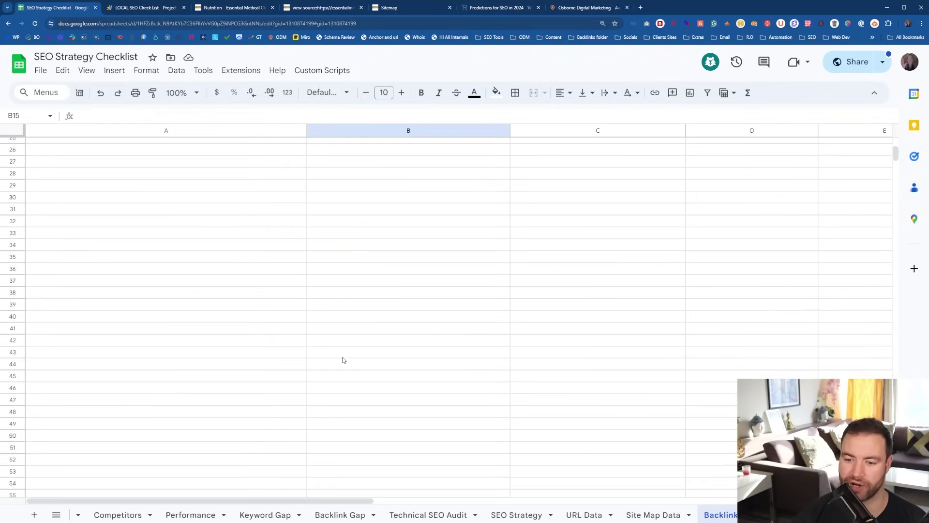
{"action": "scroll", "coordinate": [342, 361], "scroll_direction": "up", "scroll_amount": 8}
{"action": "scroll", "coordinate": [335, 359], "scroll_direction": "up", "scroll_amount": 4}
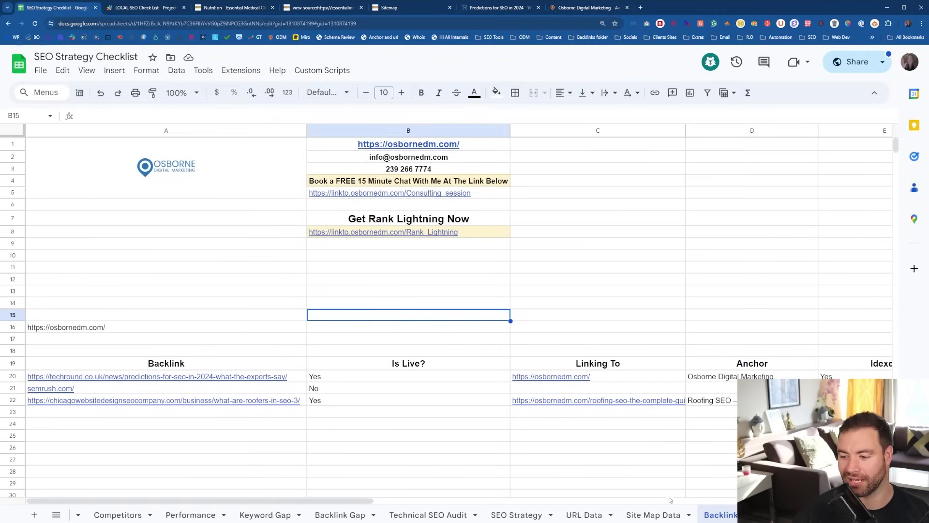
View the extracted sitemap list on the Site Map Data sheet and the page checks on the URL Data sheet.
{"action": "left_click", "coordinate": [661, 514]}
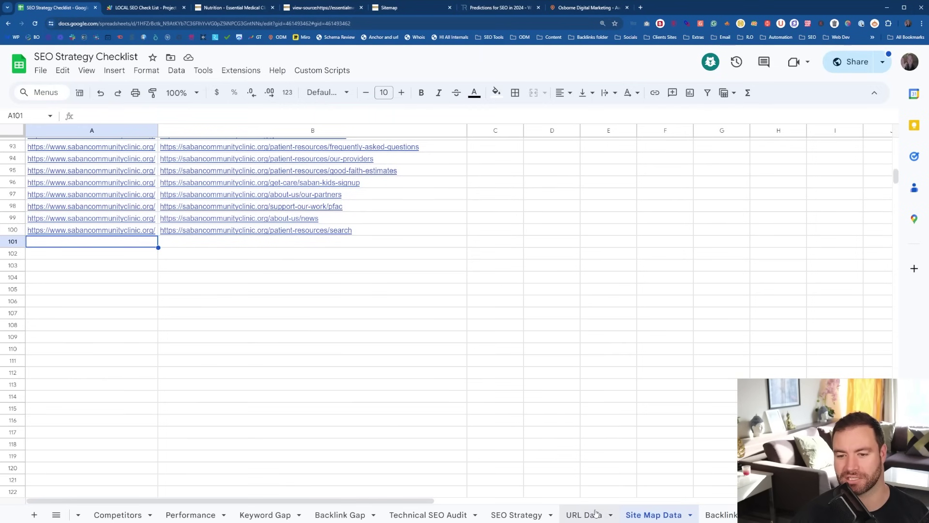
{"action": "scroll", "coordinate": [384, 366], "scroll_direction": "up", "scroll_amount": 15}
{"action": "scroll", "coordinate": [384, 367], "scroll_direction": "up", "scroll_amount": 8}
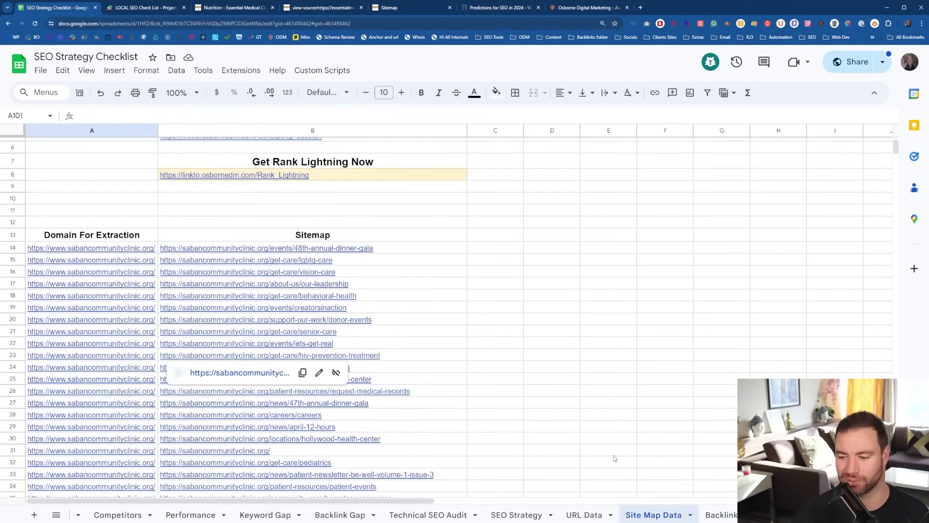
{"action": "left_click", "coordinate": [592, 516]}
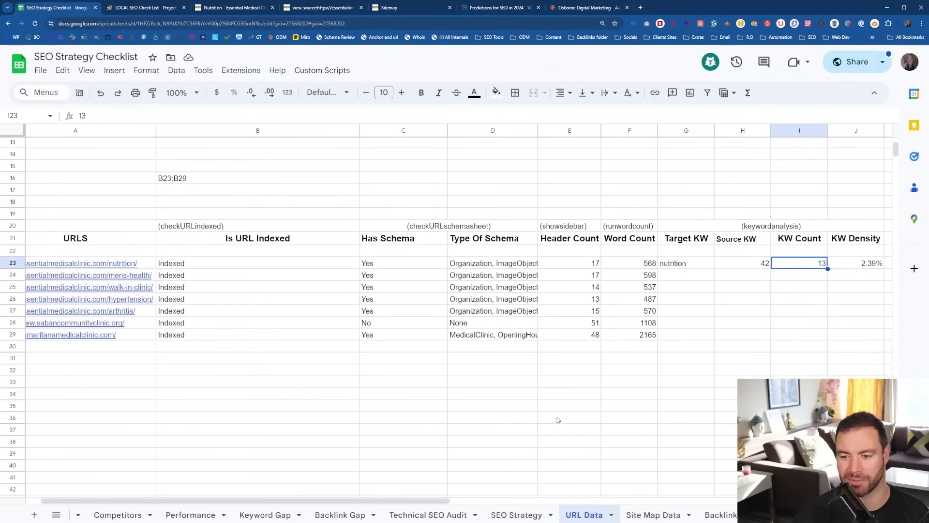